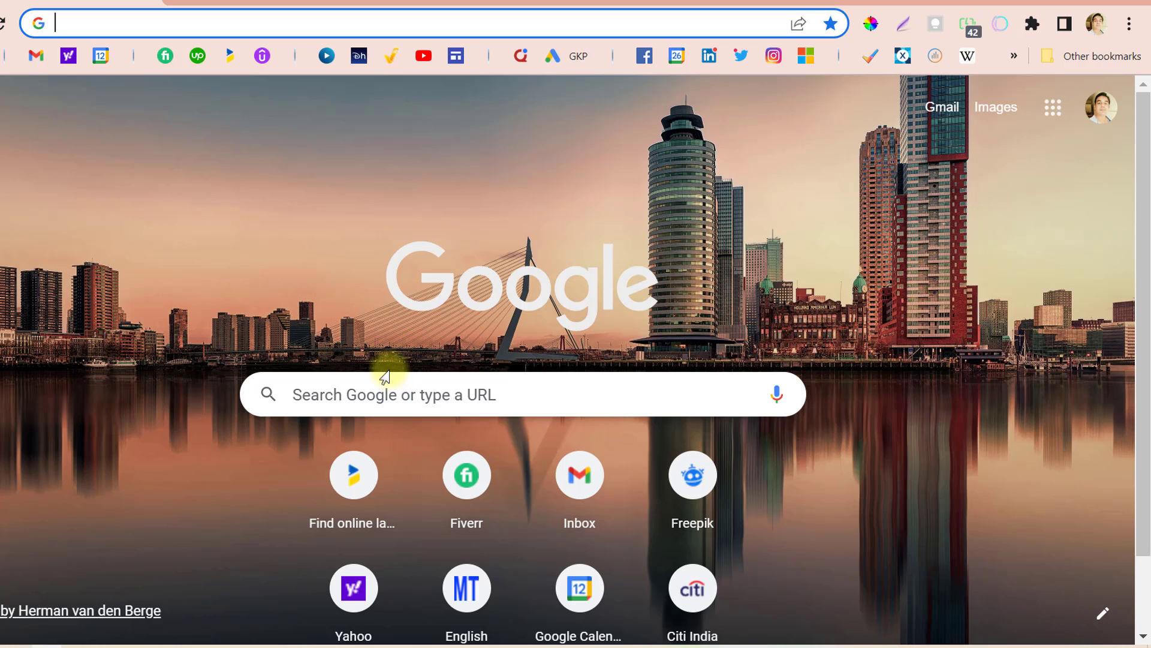
# - Search Google for 'paint online extension' by picking the suggested query
pyautogui.click(409, 395)
pyautogui.write('paint')
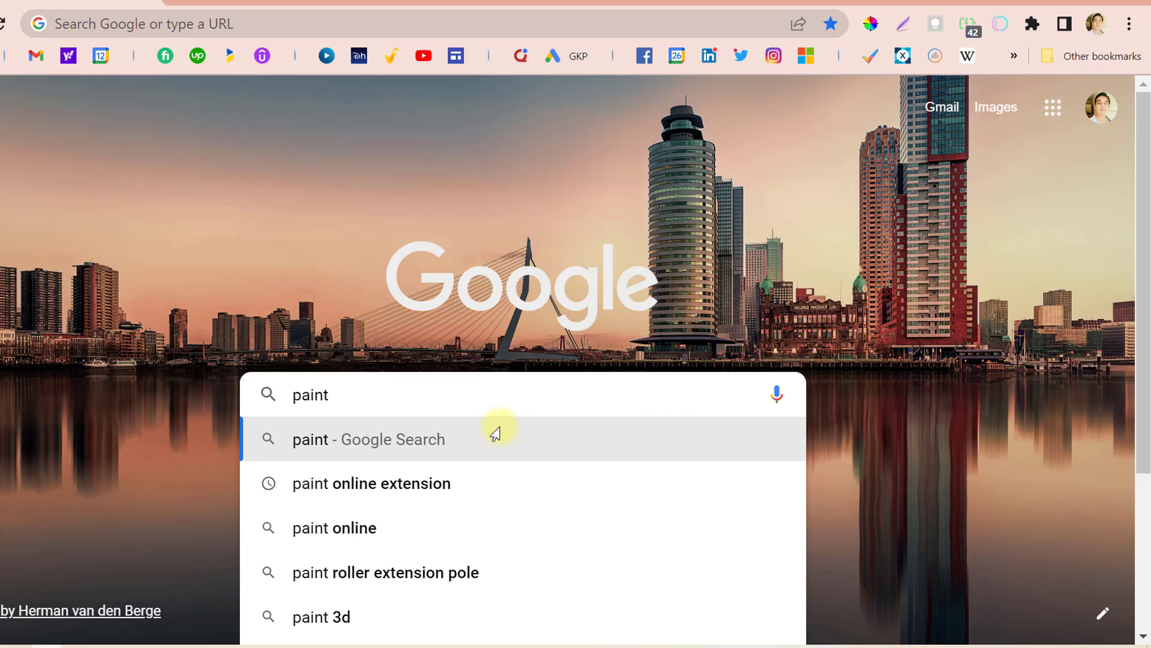
pyautogui.moveTo(372, 483)
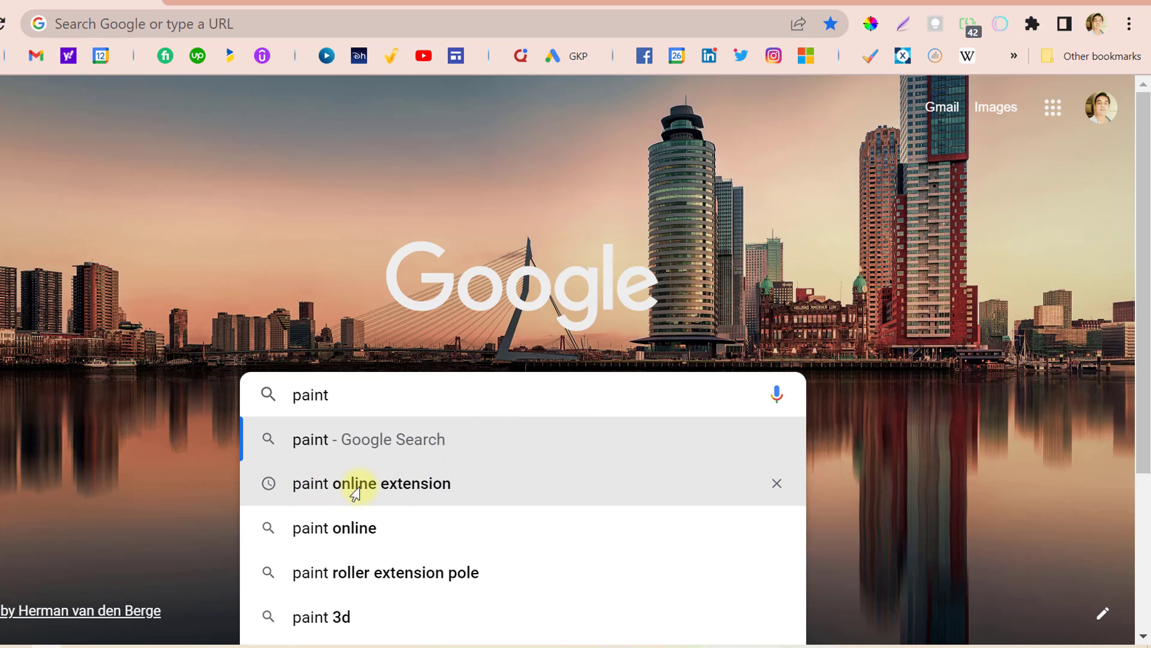
pyautogui.click(407, 487)
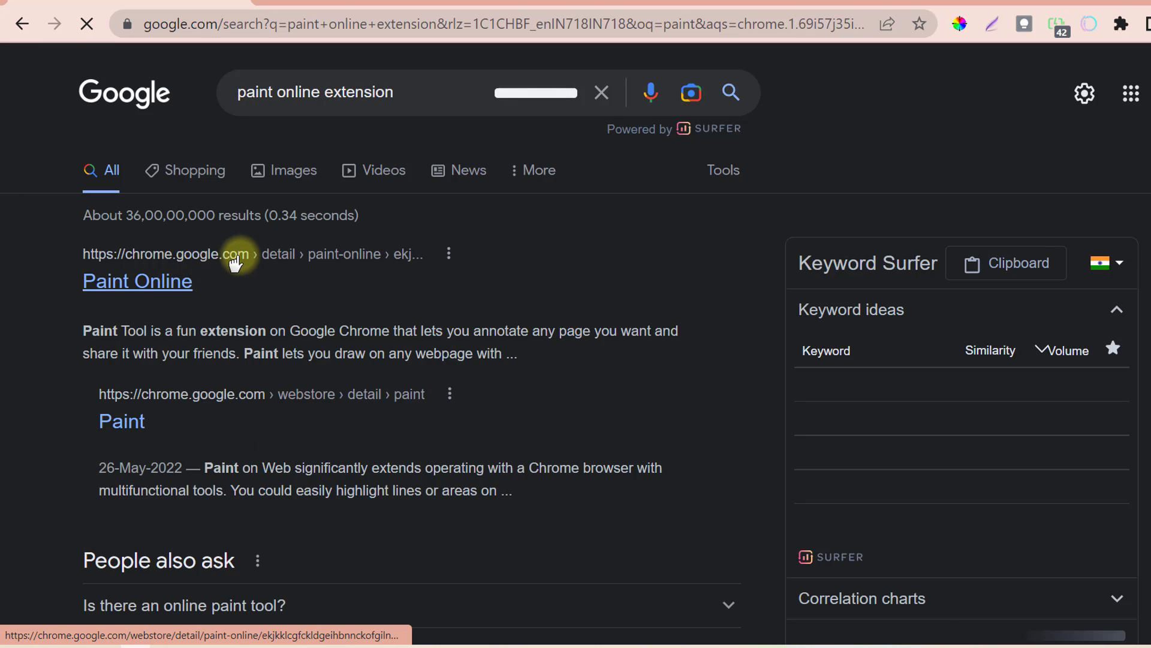
# - Open the Paint Online store listing, browse its screenshots, and add it to Chrome
pyautogui.click(160, 287)
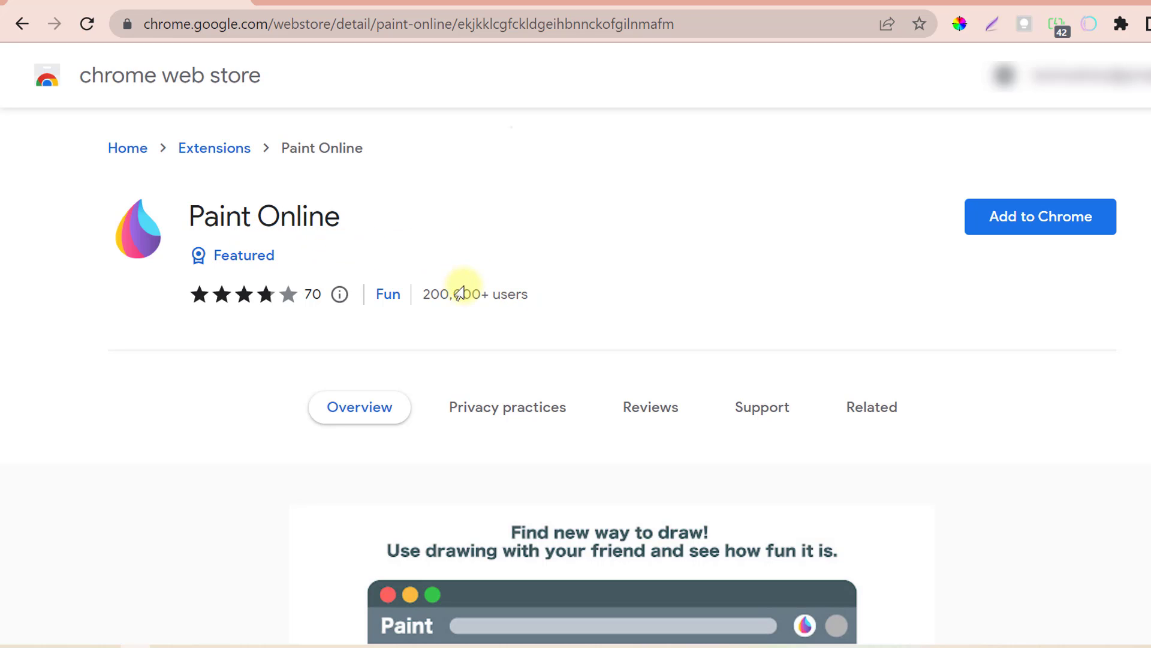
pyautogui.scroll(-2, 496, 337)
pyautogui.scroll(-2, 298, 351)
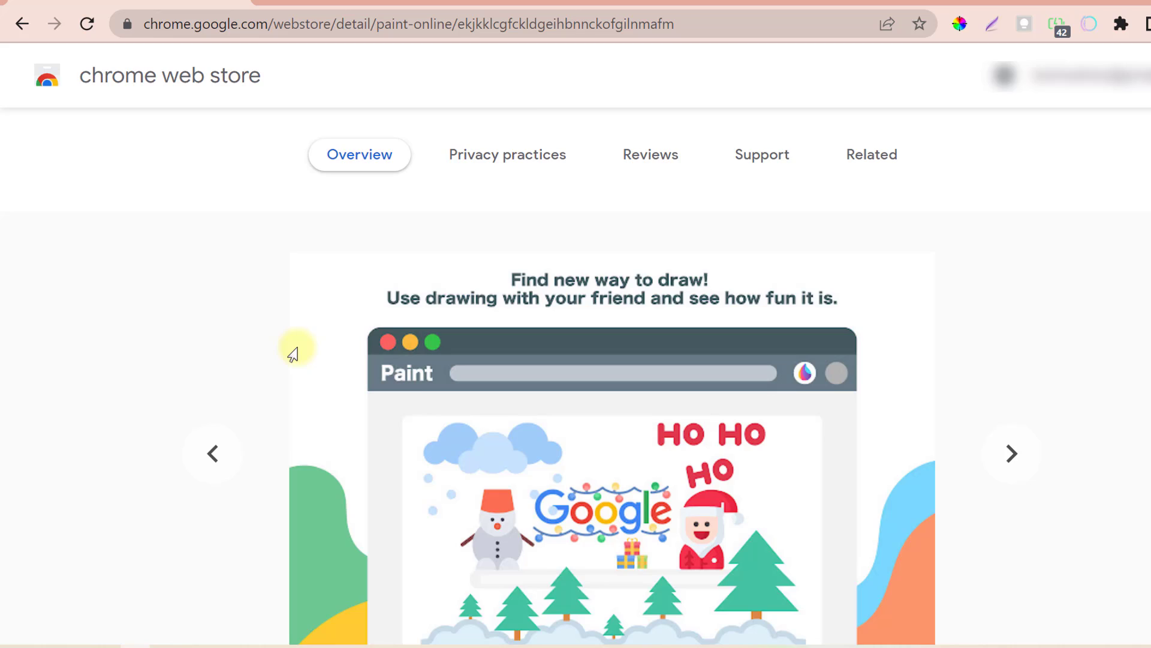
pyautogui.scroll(-2, 288, 343)
pyautogui.scroll(1, 583, 349)
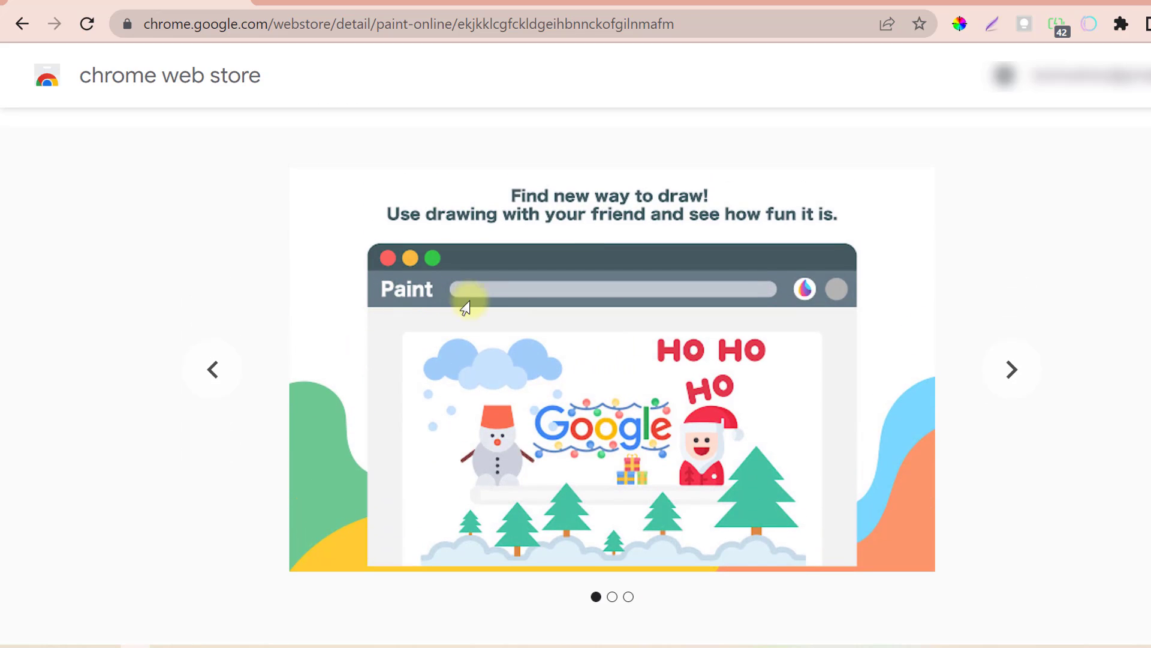
pyautogui.click(1015, 372)
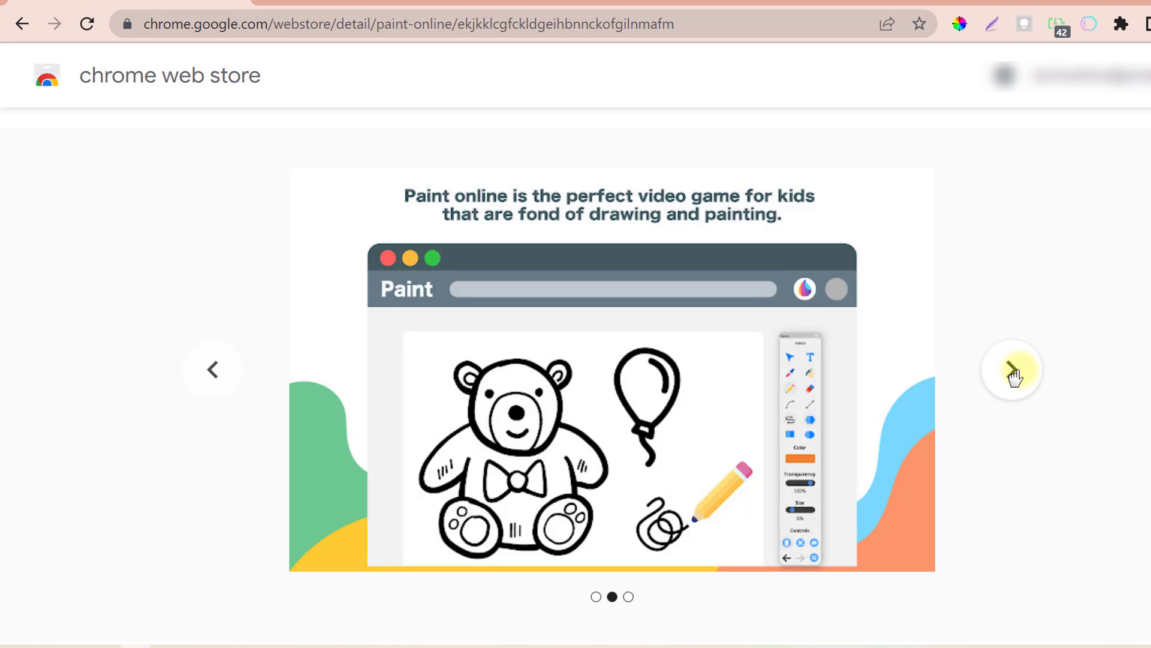
pyautogui.click(1015, 372)
pyautogui.scroll(-2, 1015, 371)
pyautogui.scroll(-1, 1088, 378)
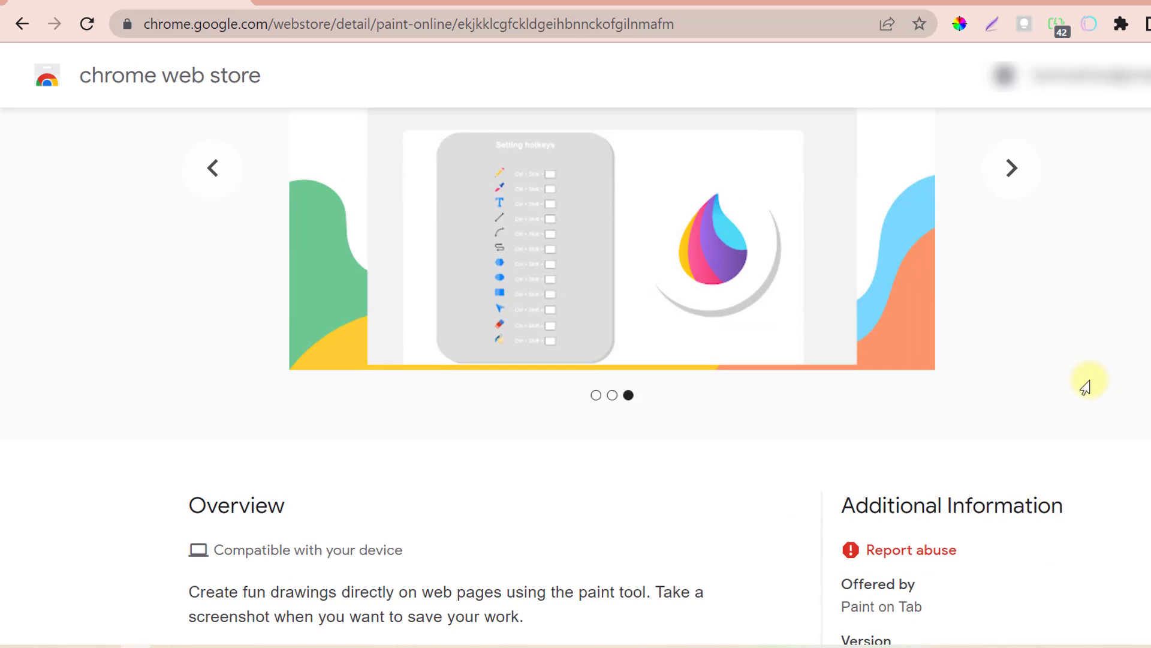
pyautogui.scroll(-3, 1079, 378)
pyautogui.scroll(-1, 585, 371)
pyautogui.scroll(-2, 585, 371)
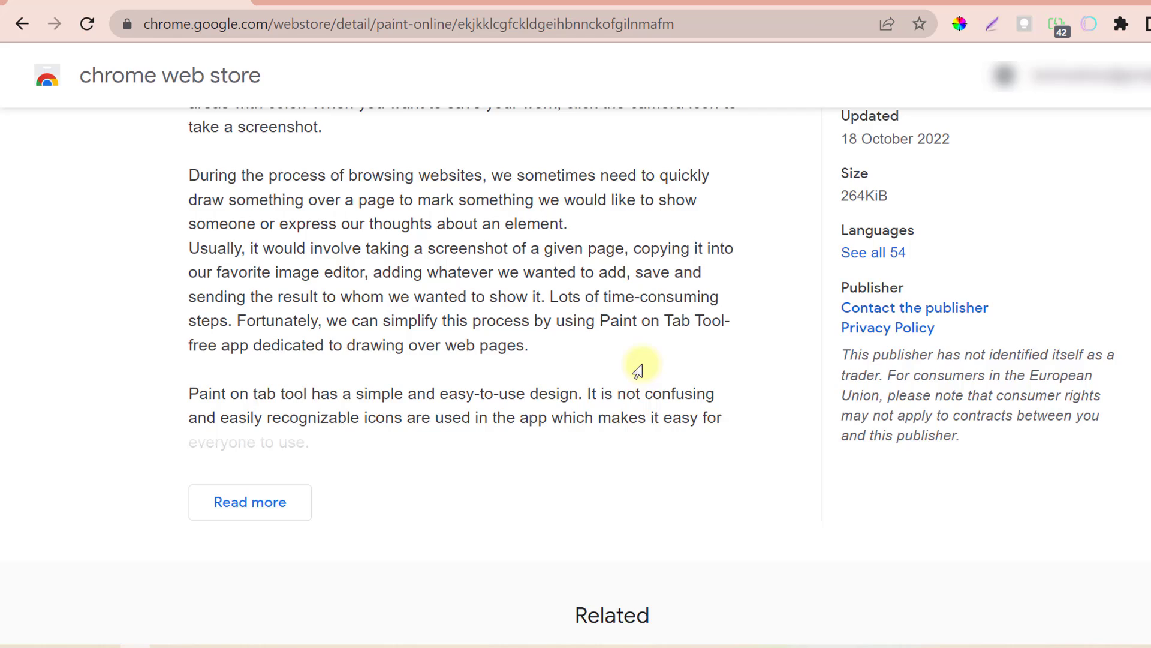
pyautogui.scroll(3, 629, 370)
pyautogui.scroll(-3, 684, 364)
pyautogui.scroll(-3, 683, 363)
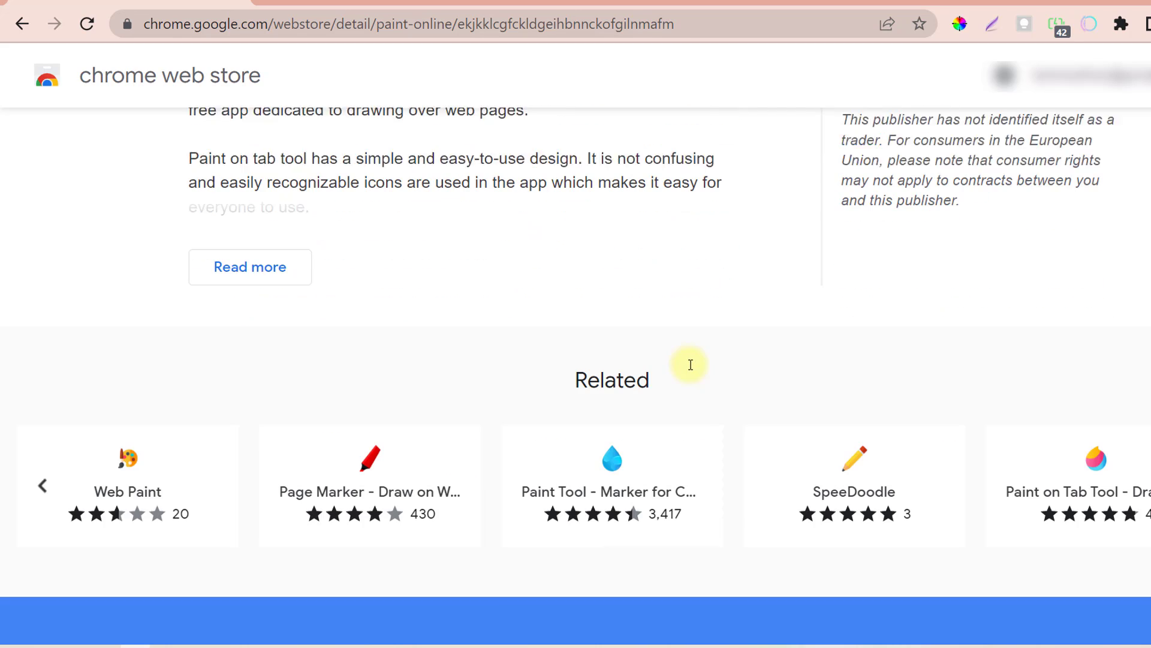
pyautogui.scroll(-1, 684, 364)
pyautogui.scroll(-2, 535, 324)
pyautogui.scroll(-1, 559, 333)
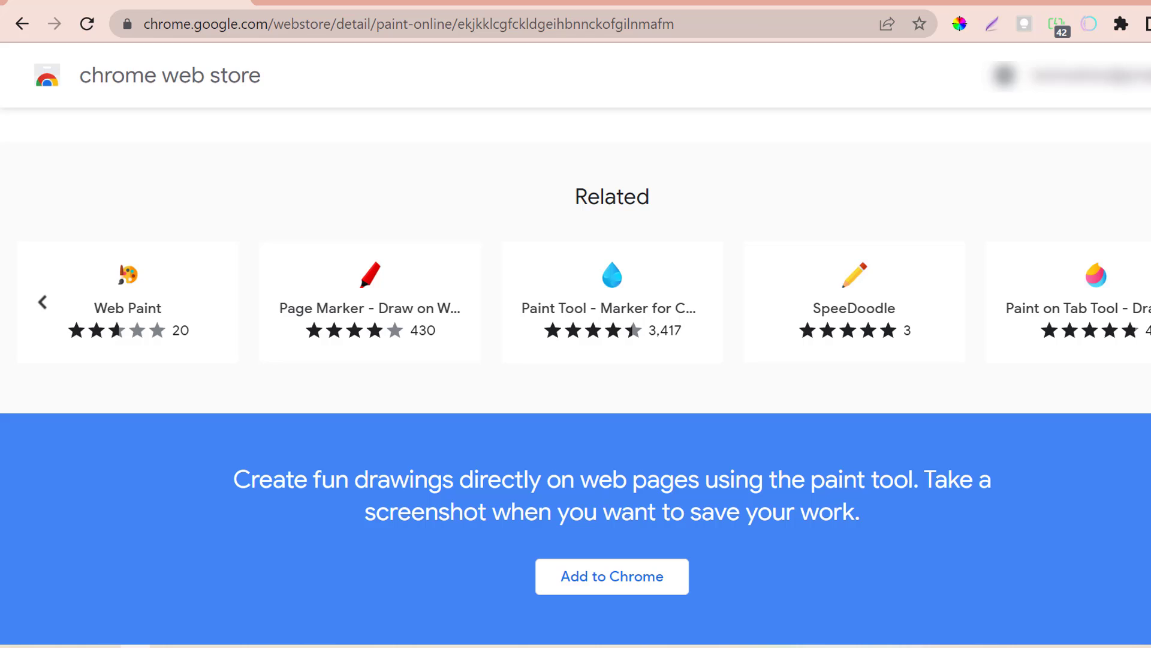
pyautogui.hscroll(3, 950, 322)
pyautogui.scroll(5, 863, 342)
pyautogui.scroll(3, 833, 351)
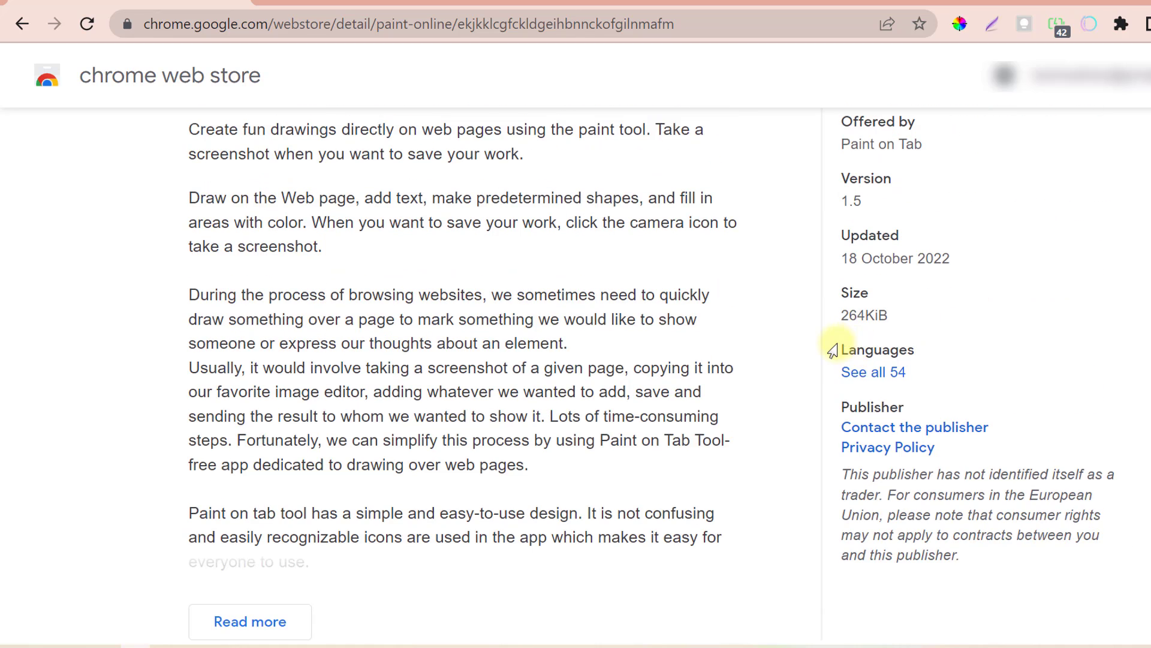
pyautogui.scroll(5, 834, 351)
pyautogui.scroll(4, 827, 342)
pyautogui.scroll(4, 828, 342)
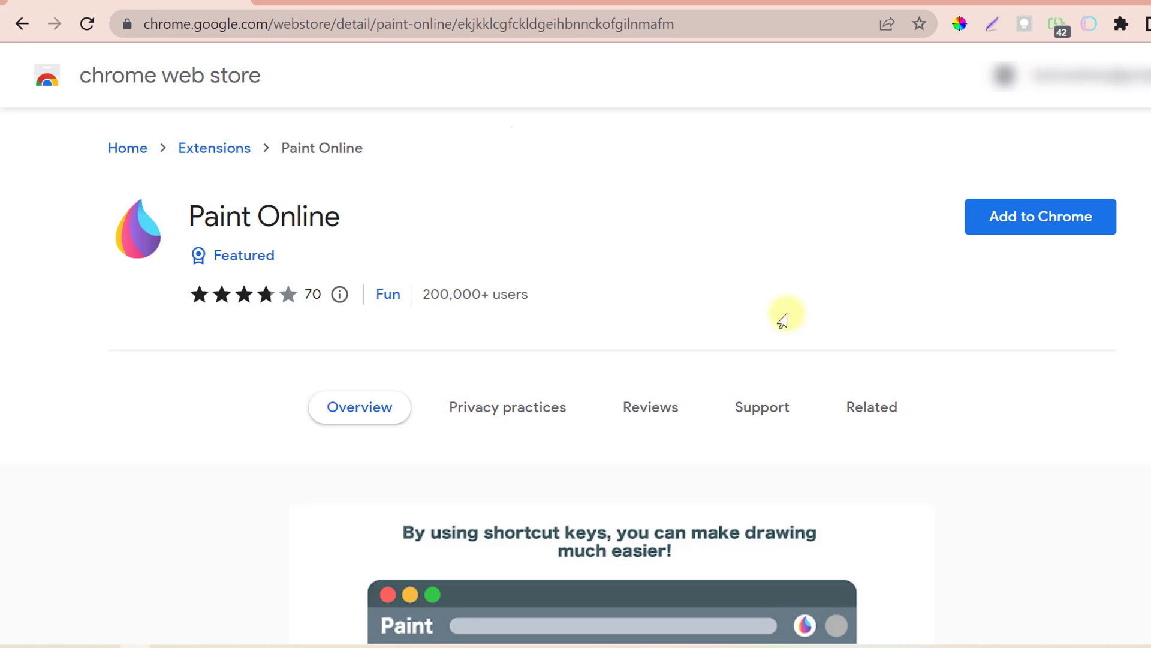
pyautogui.click(1041, 221)
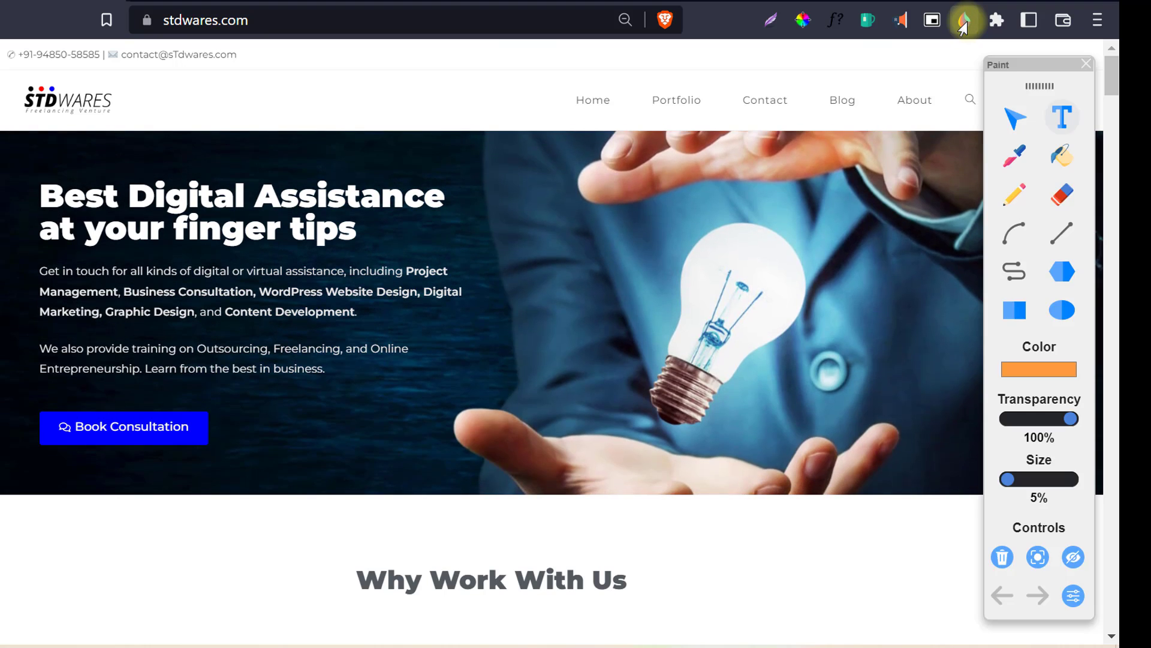
# - Write orange text 'We also teach on YouTube.' below the stdwares hero paragraph
pyautogui.click(1062, 117)
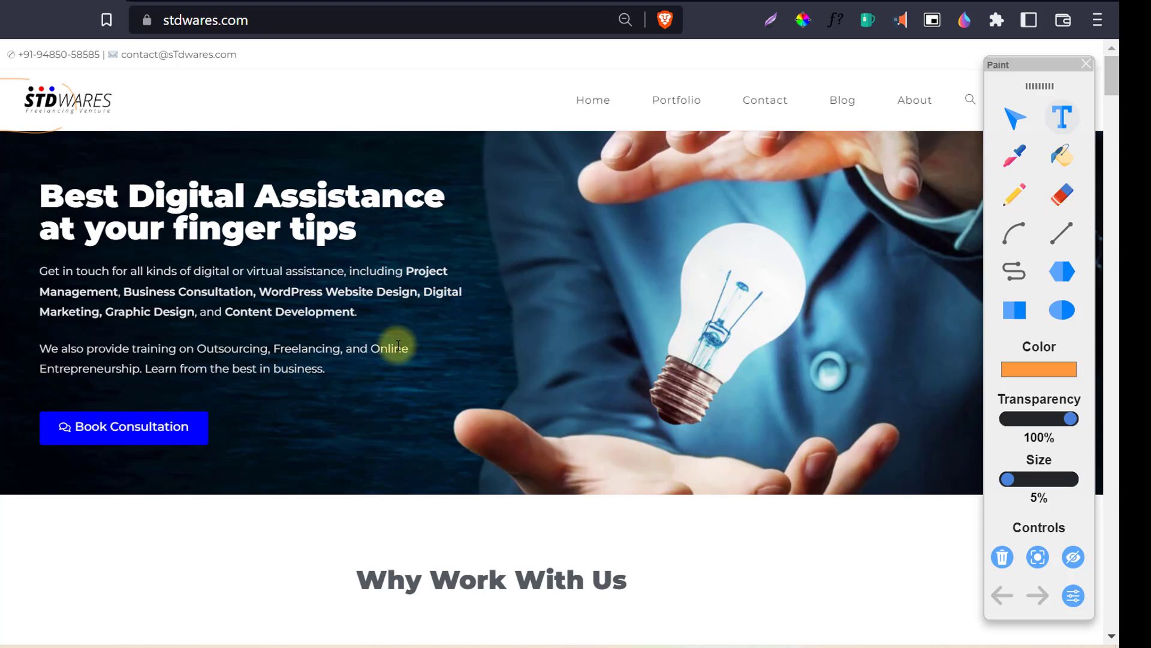
pyautogui.click(336, 368)
pyautogui.write('We also teach on YouTube')
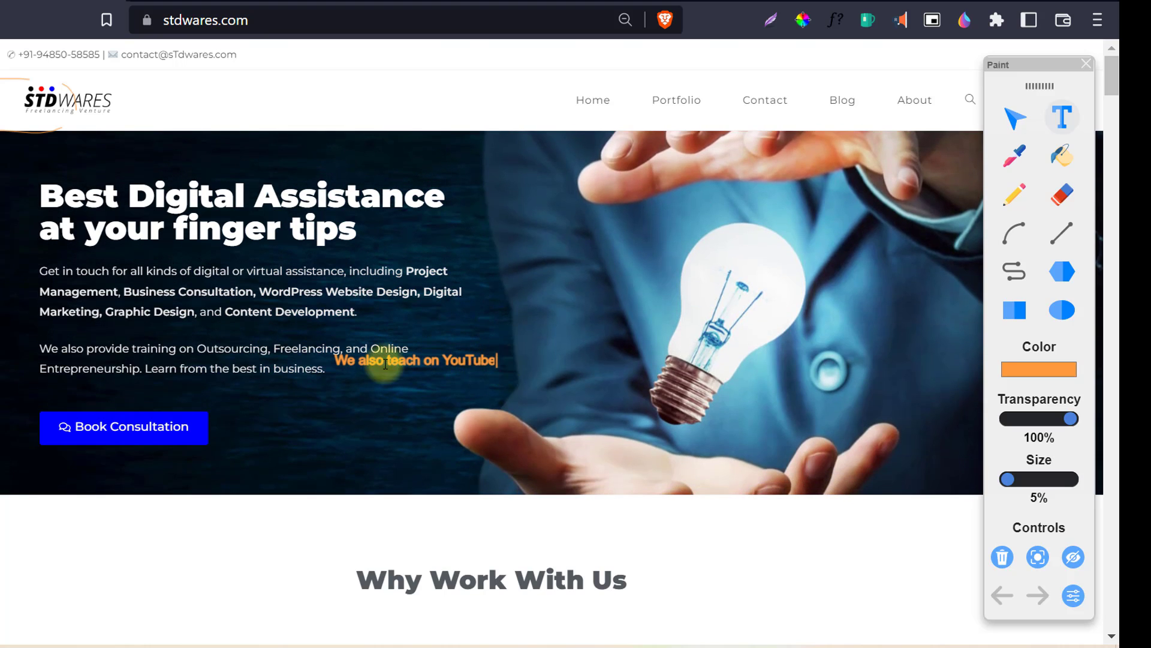
pyautogui.write('.')
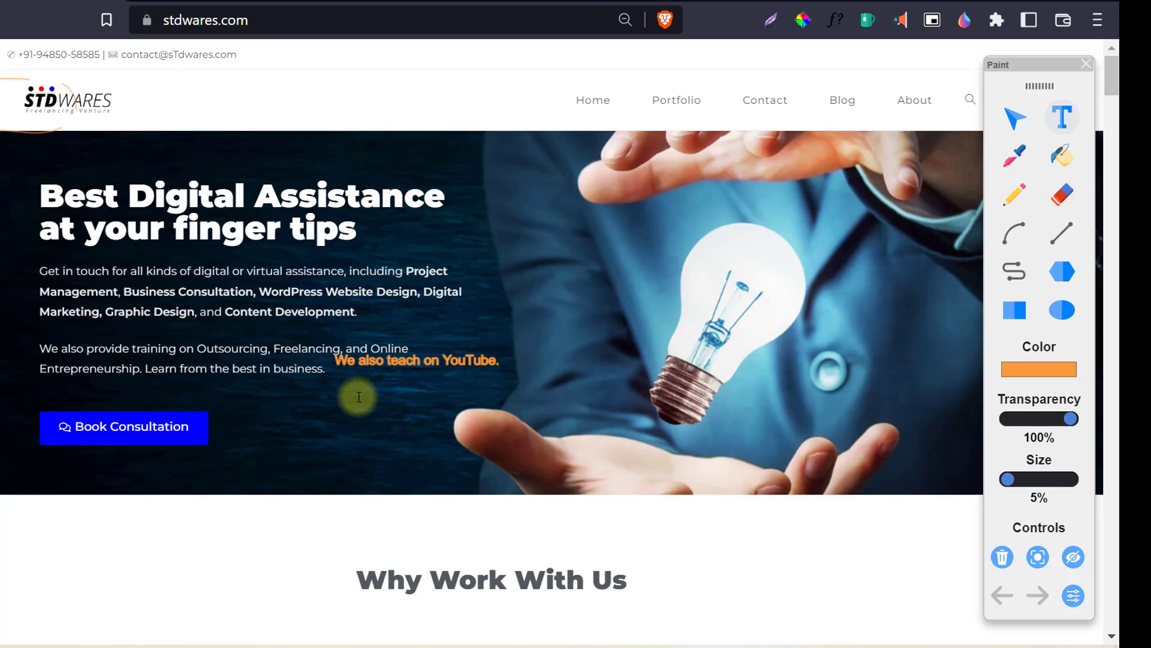
pyautogui.scroll(-3, 543, 383)
pyautogui.scroll(-2, 543, 382)
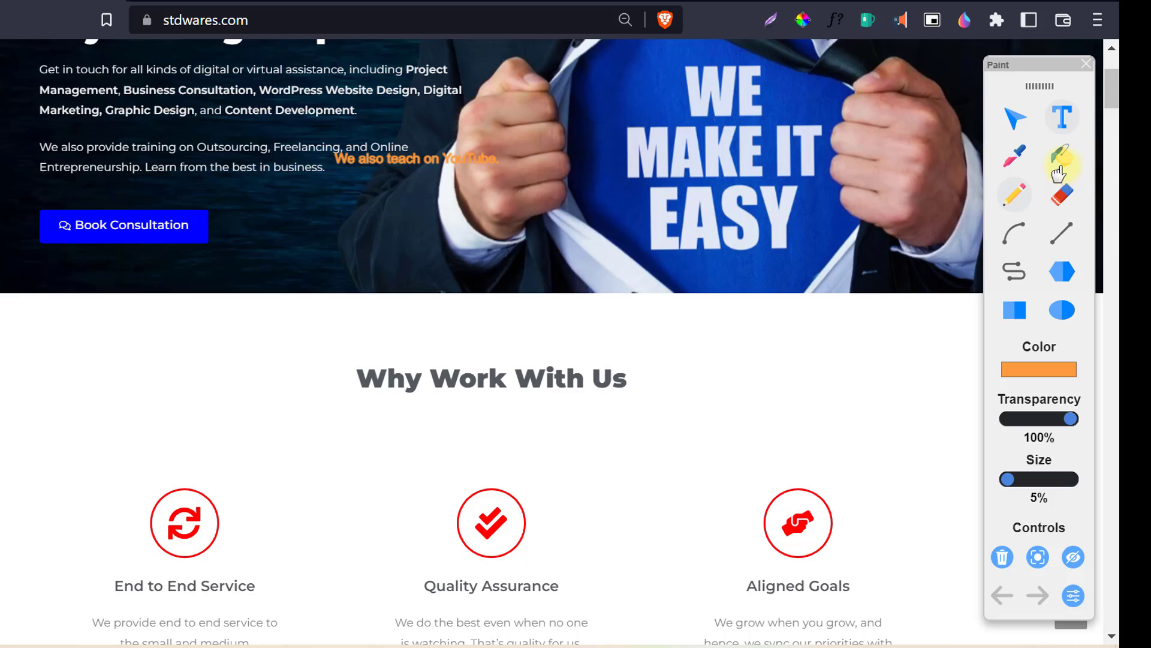
pyautogui.scroll(-3, 904, 233)
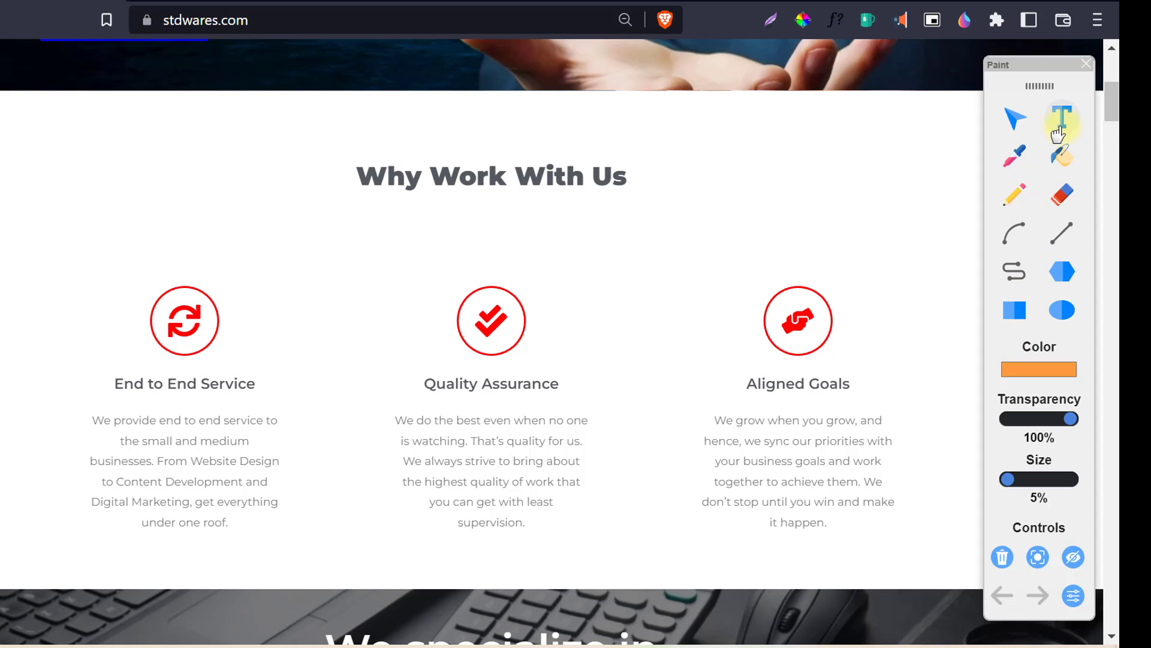
# - Flood the Why Work With Us page orange with the paint bucket, then clear all drawings
pyautogui.click(1014, 117)
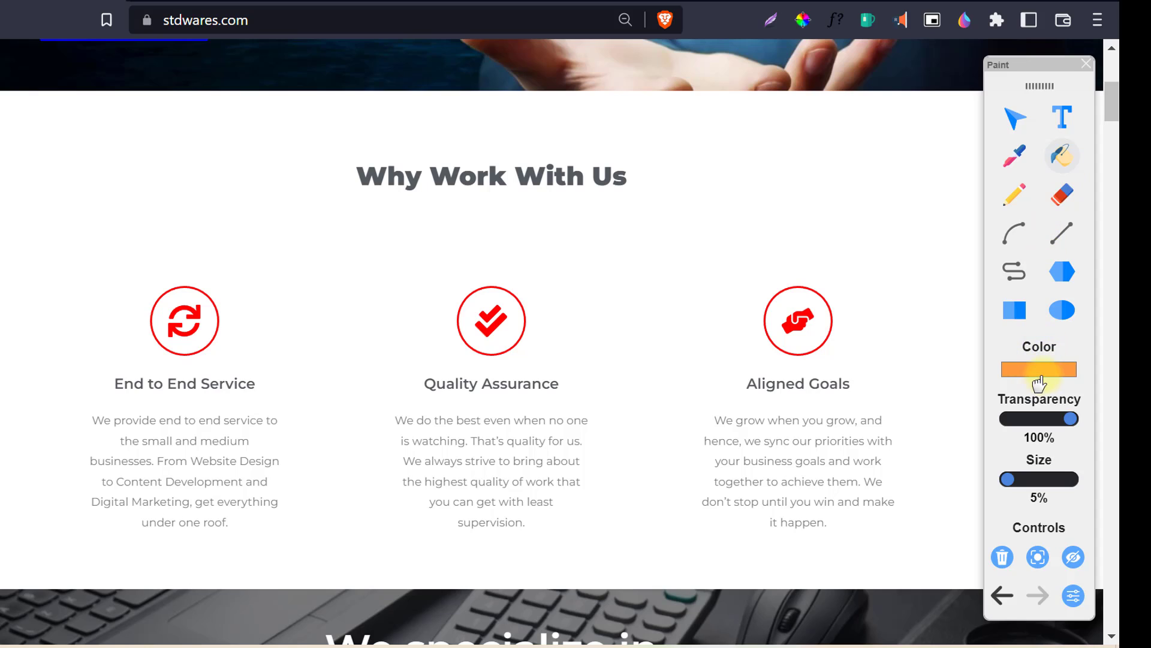
pyautogui.click(708, 149)
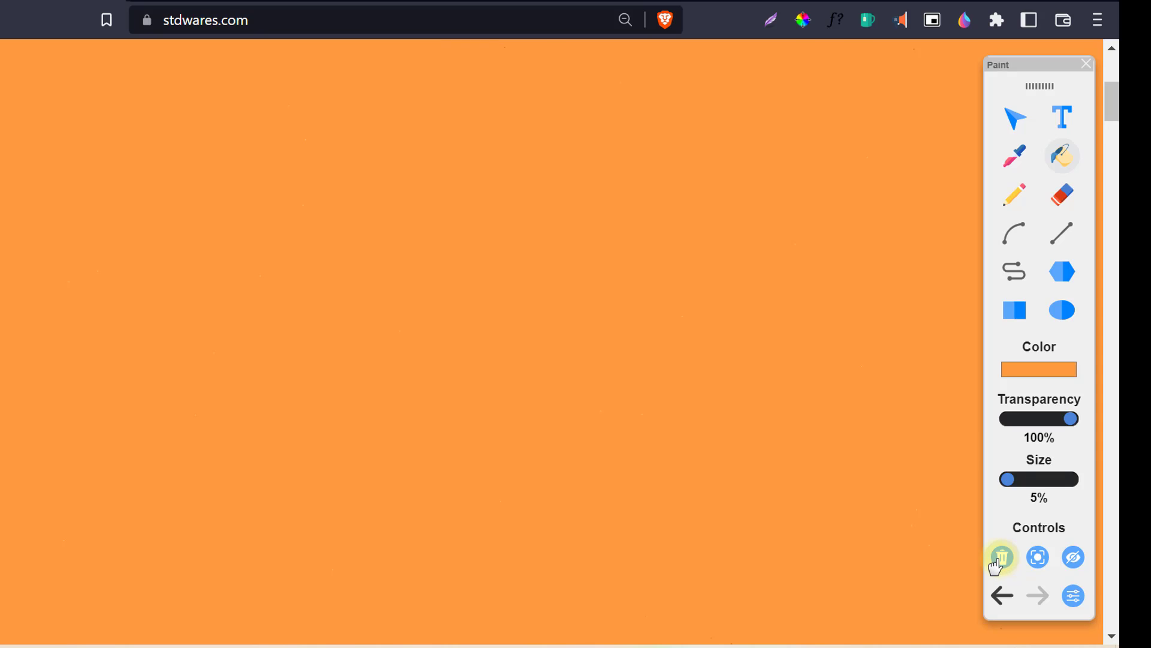
pyautogui.click(1001, 558)
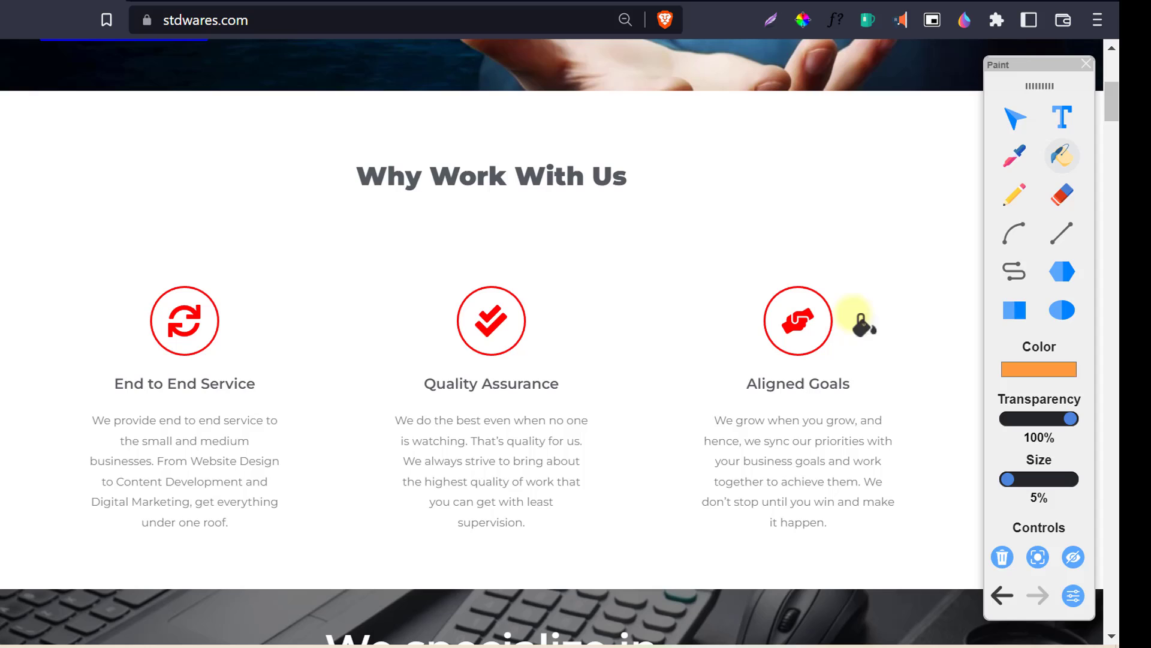
# - Pencil an orange zigzag under the heading and a 30%-size stroke, then set transparency to 20%
pyautogui.click(1014, 194)
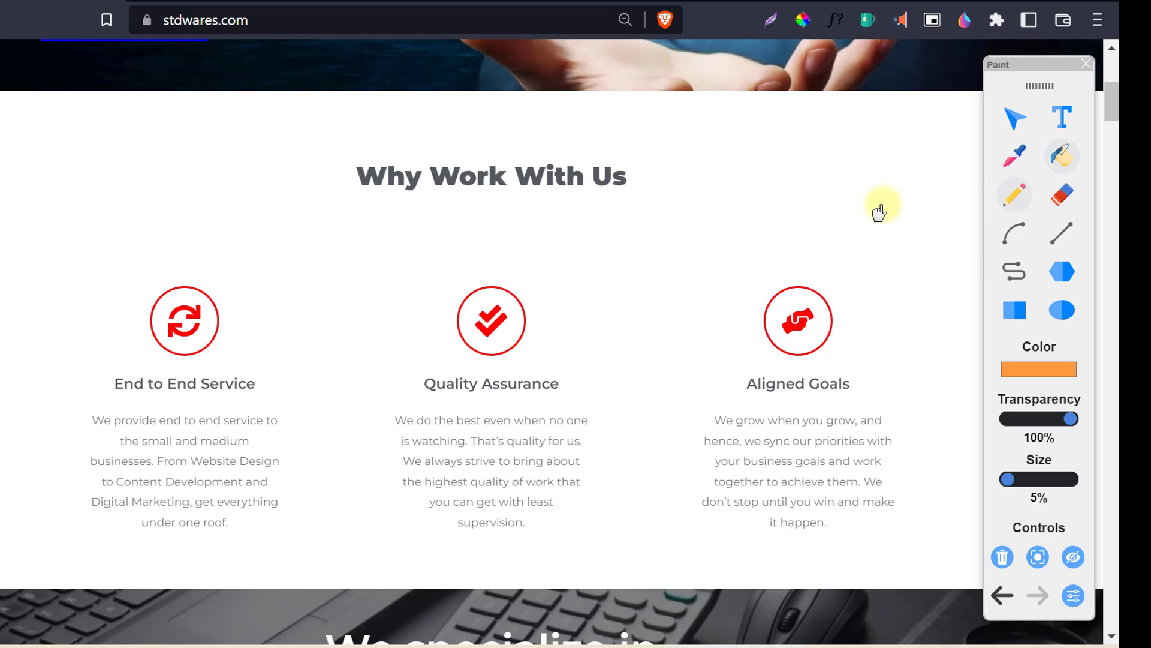
pyautogui.moveTo(495, 196); pyautogui.dragTo(717, 177)
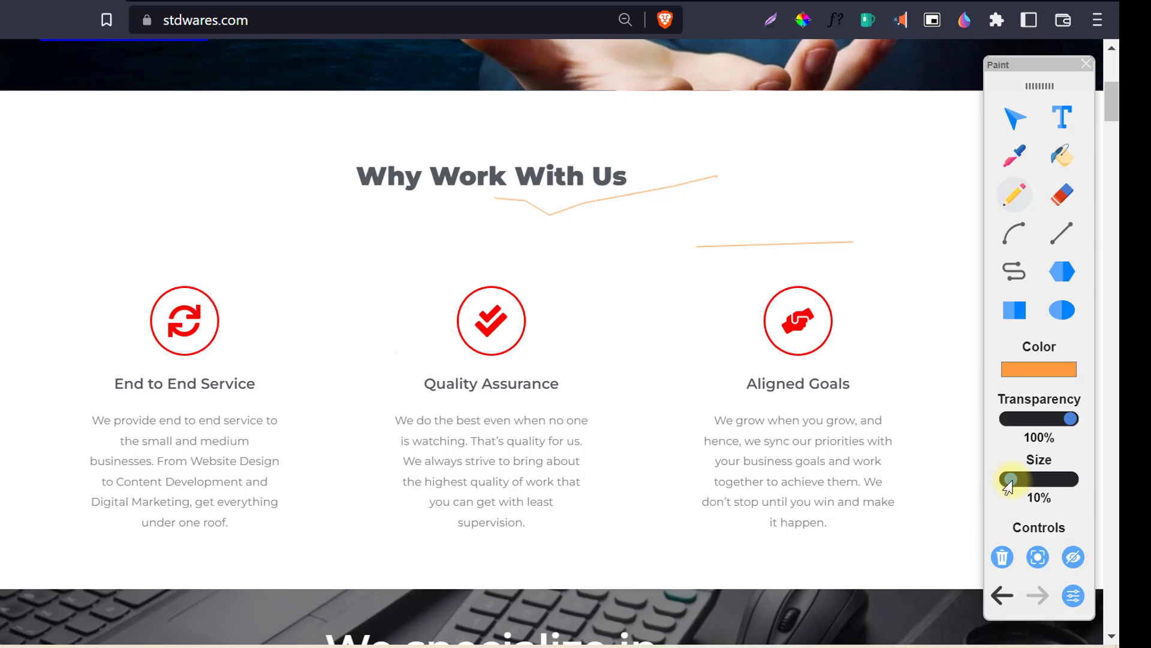
pyautogui.moveTo(1026, 481); pyautogui.dragTo(1022, 482)
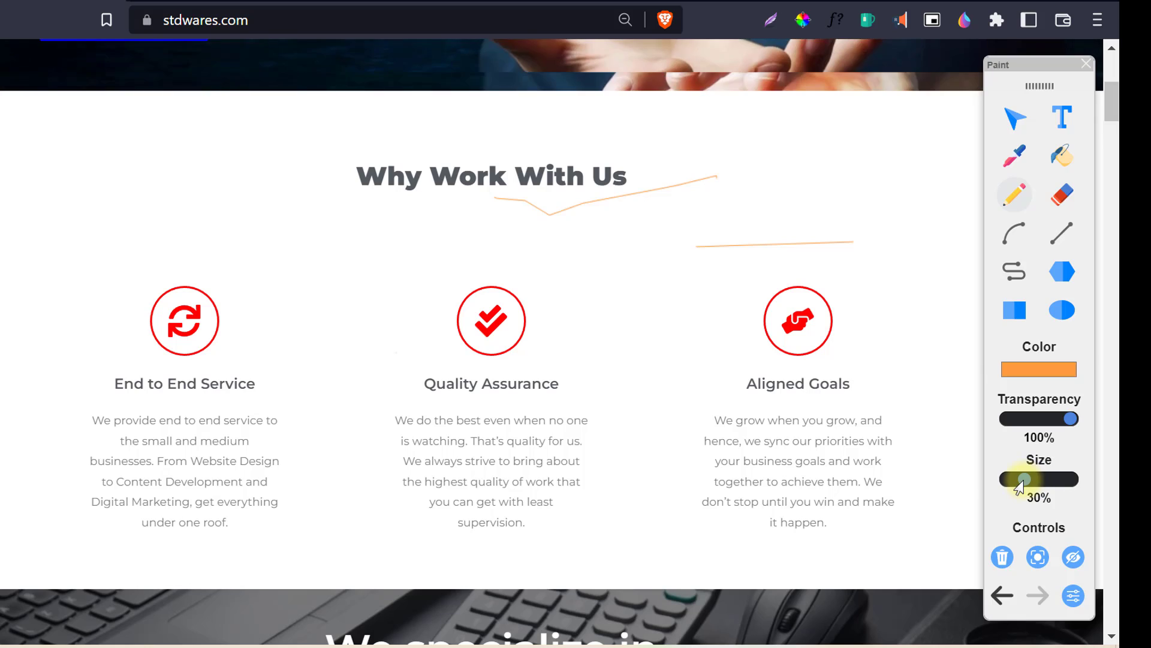
pyautogui.moveTo(691, 257); pyautogui.dragTo(705, 256)
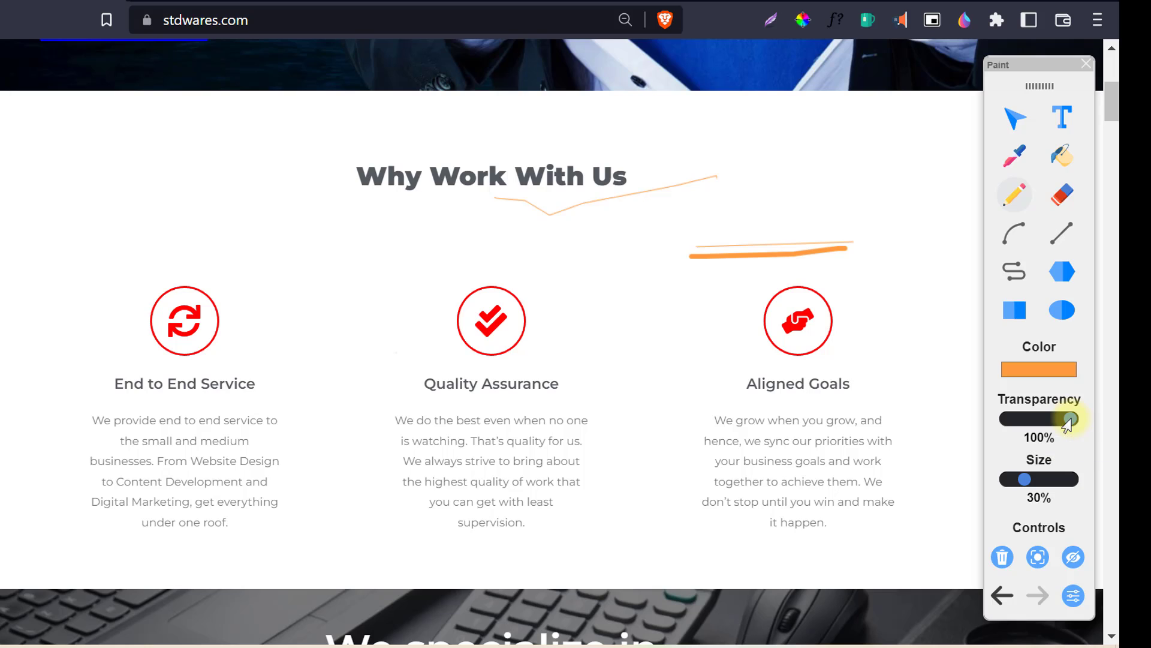
pyautogui.moveTo(1045, 423)
pyautogui.mouseDown()
pyautogui.moveTo(1016, 422)
pyautogui.moveTo(1046, 423)
pyautogui.mouseUp()
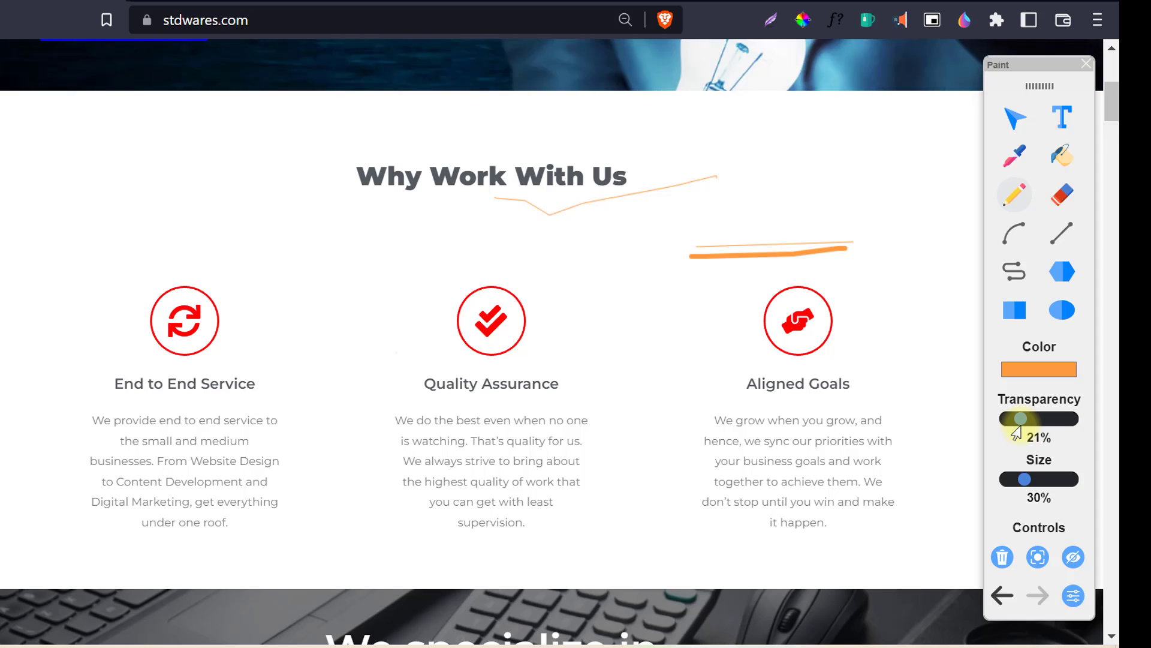
pyautogui.moveTo(1020, 419); pyautogui.dragTo(1019, 420)
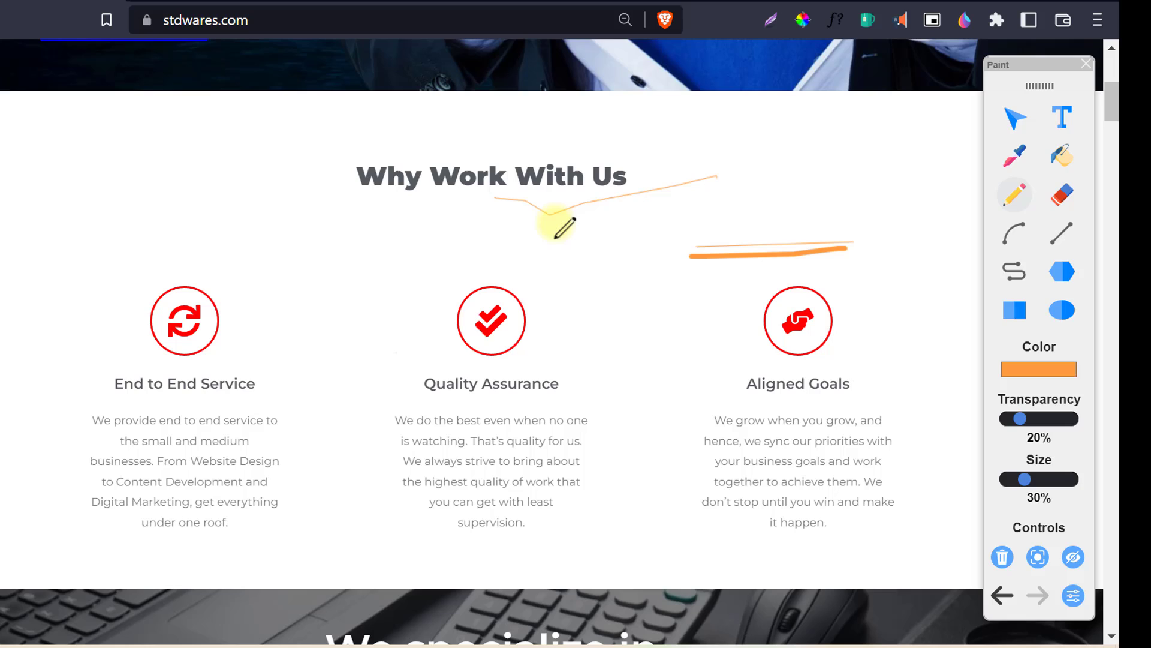
# - Circle Quality Assurance and Aligned Goals with faint ovals, then erase parts of both orange strokes
pyautogui.click(1064, 313)
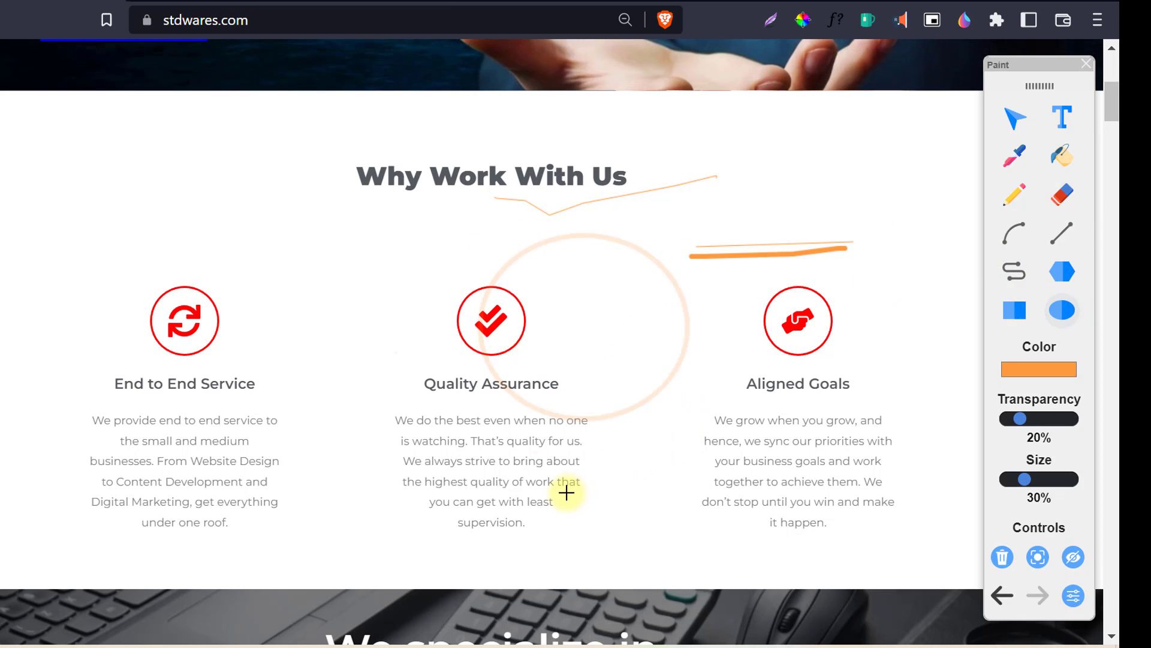
pyautogui.moveTo(490, 236); pyautogui.dragTo(562, 493)
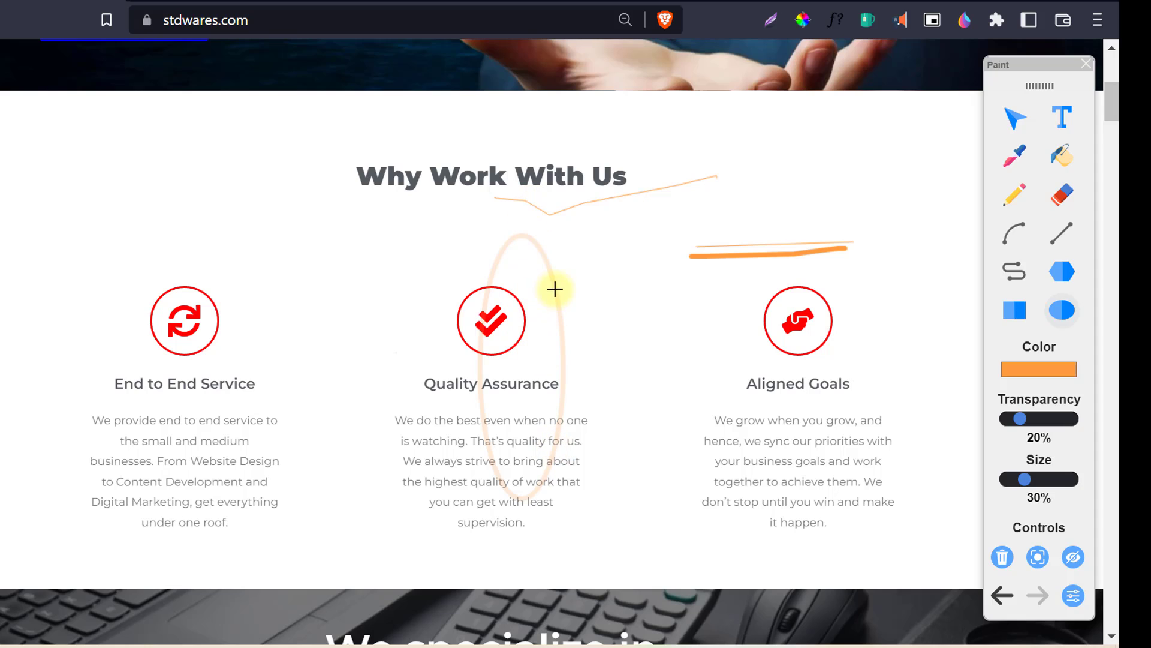
pyautogui.moveTo(627, 240); pyautogui.dragTo(885, 460)
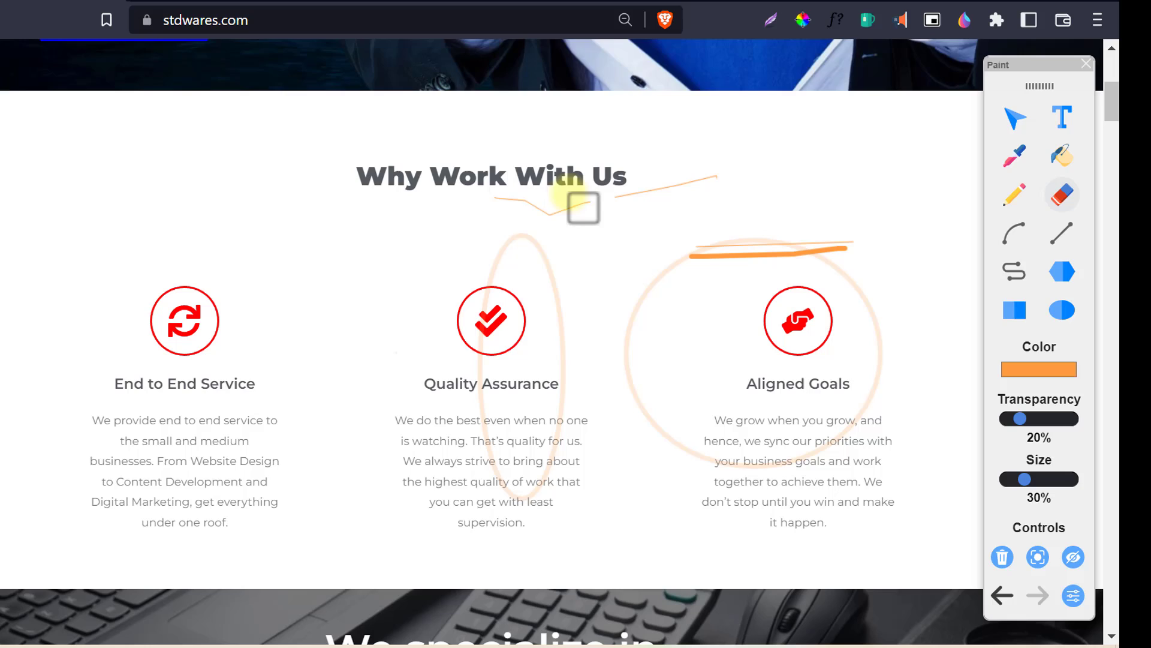
pyautogui.moveTo(584, 203)
pyautogui.mouseDown()
pyautogui.moveTo(499, 207)
pyautogui.moveTo(571, 216)
pyautogui.moveTo(747, 176)
pyautogui.mouseUp()
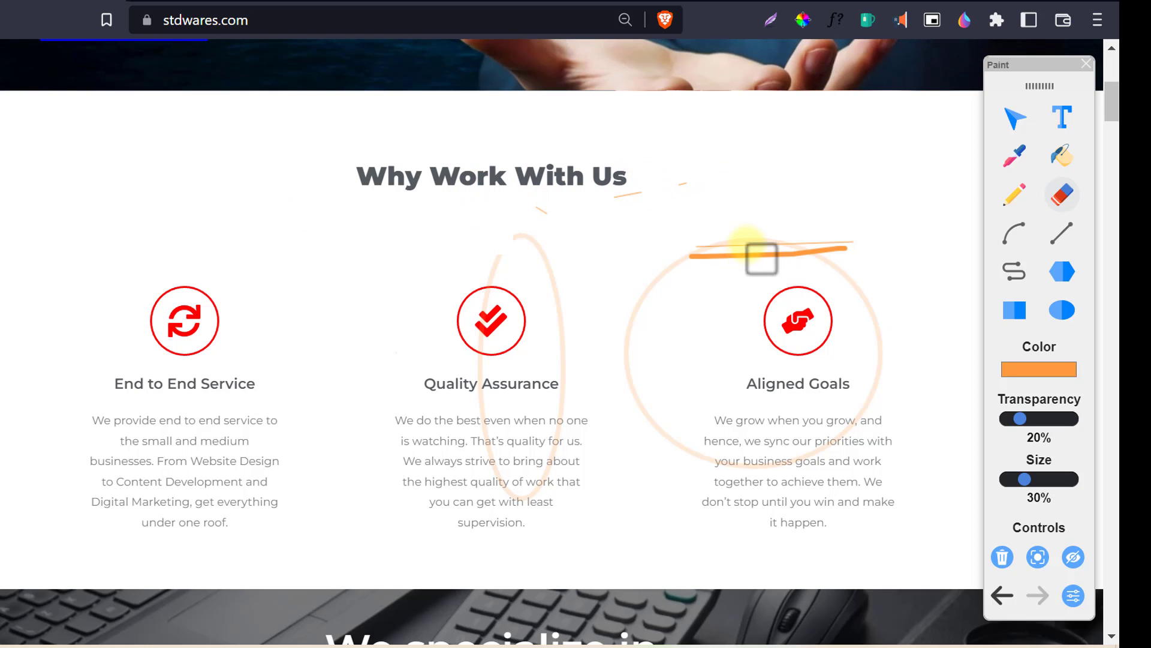
pyautogui.moveTo(760, 251); pyautogui.dragTo(693, 261)
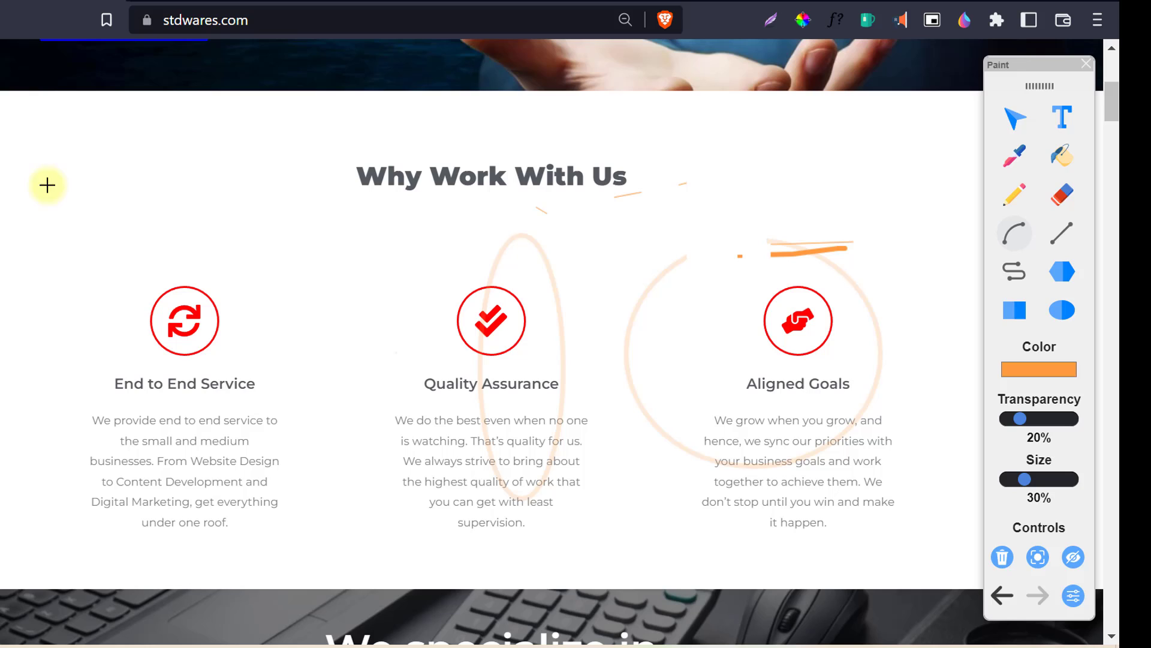
# - Draw a faint orange curve from the section's left edge to near Quality Assurance
pyautogui.moveTo(299, 199); pyautogui.dragTo(300, 200)
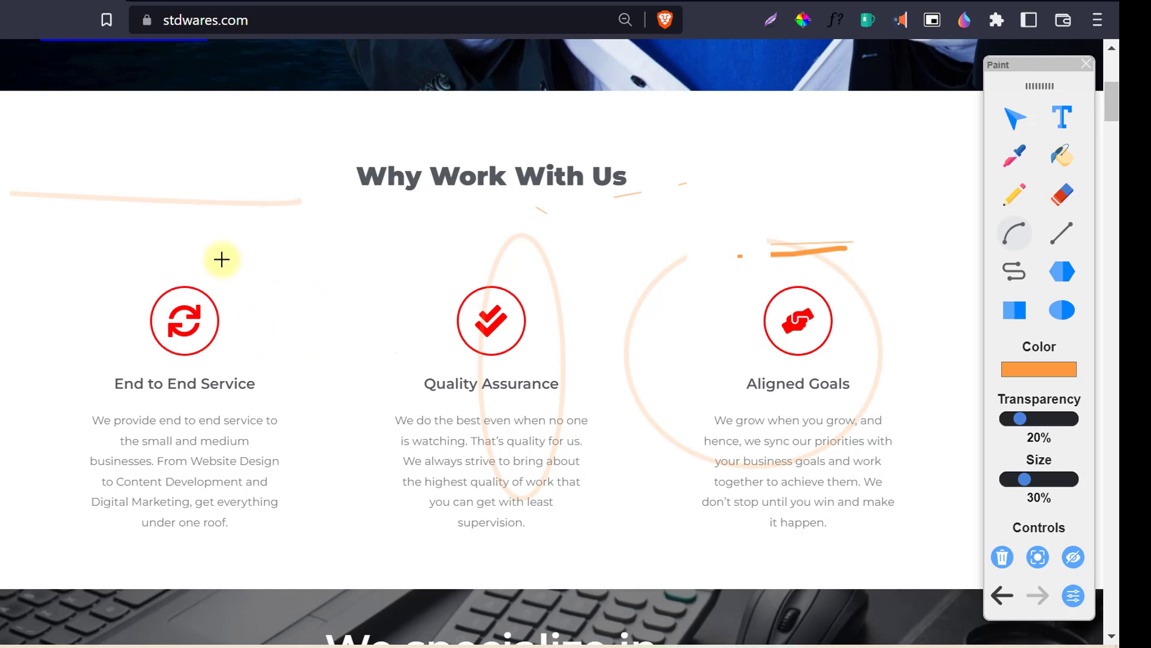
pyautogui.click(77, 261)
pyautogui.click(450, 295)
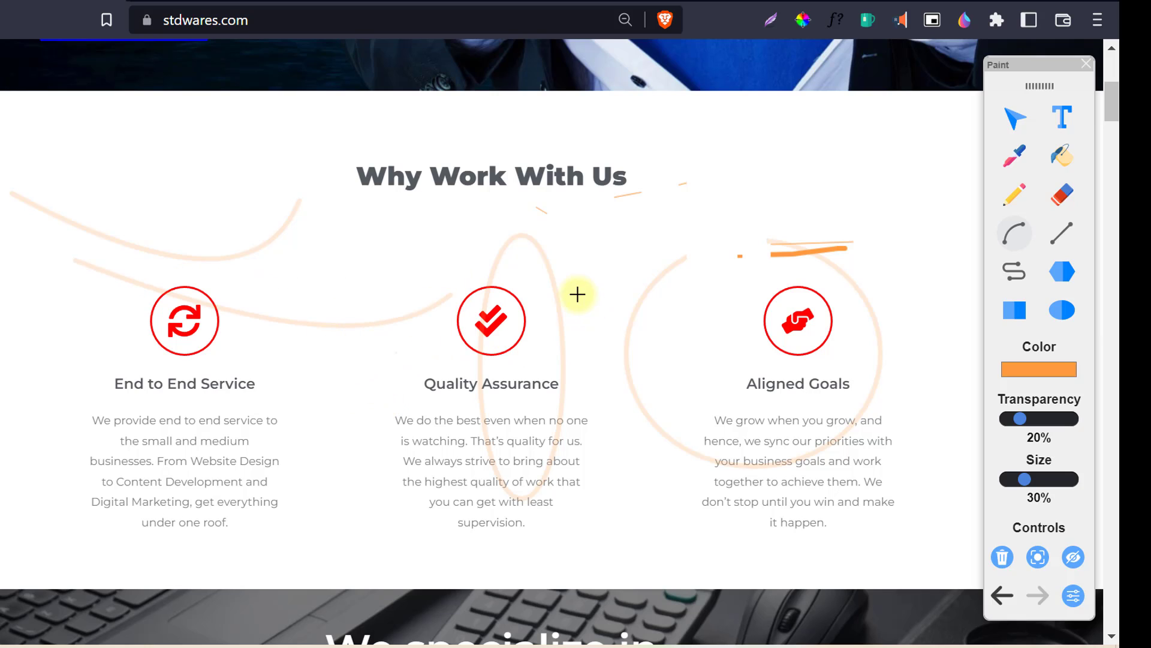
# - Draw a straight orange line under Why Work With Us and set transparency to 100%
pyautogui.click(1061, 236)
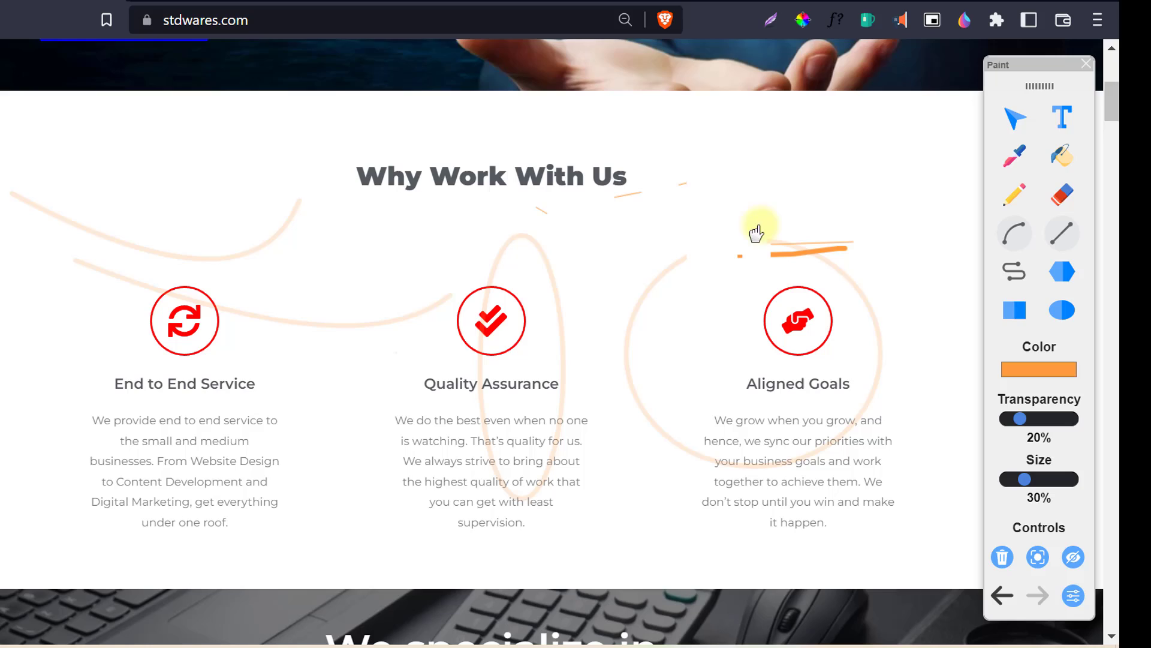
pyautogui.moveTo(636, 194); pyautogui.dragTo(329, 206)
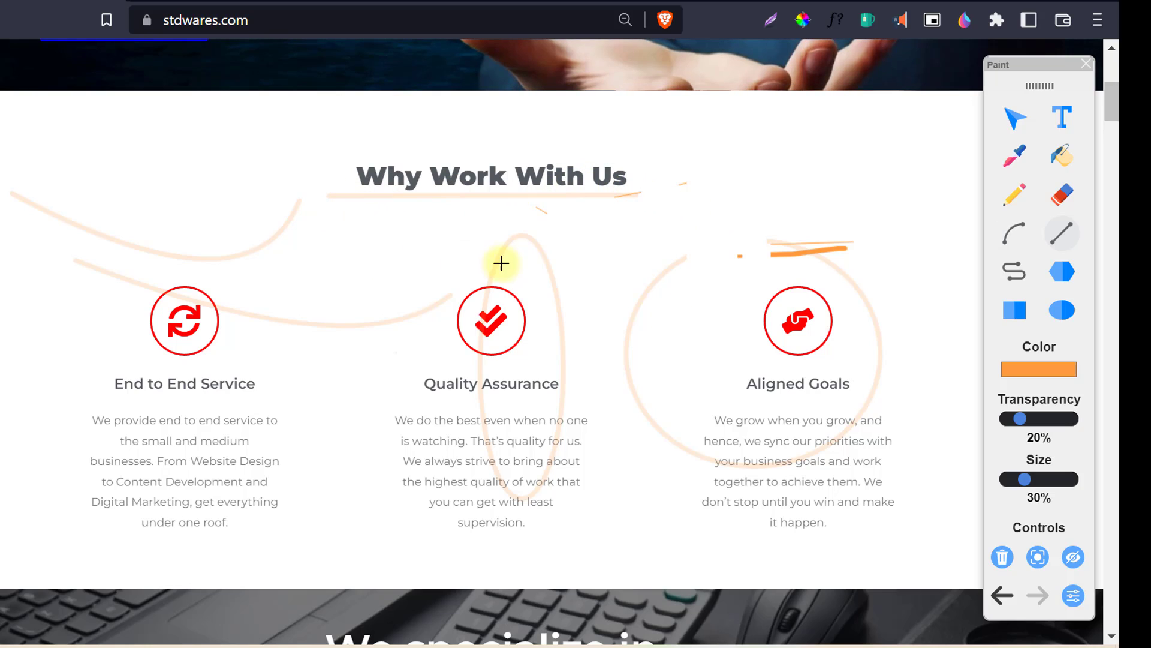
pyautogui.moveTo(1019, 418); pyautogui.dragTo(1072, 420)
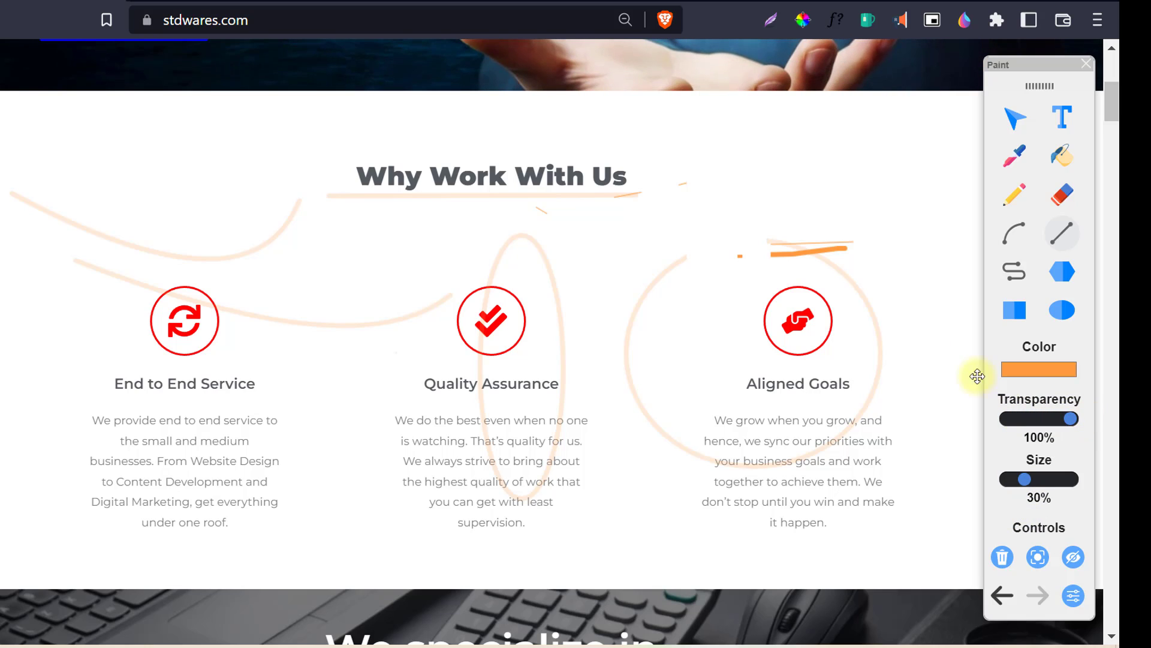
pyautogui.hotkey('ctrl', 'shift', 'z')
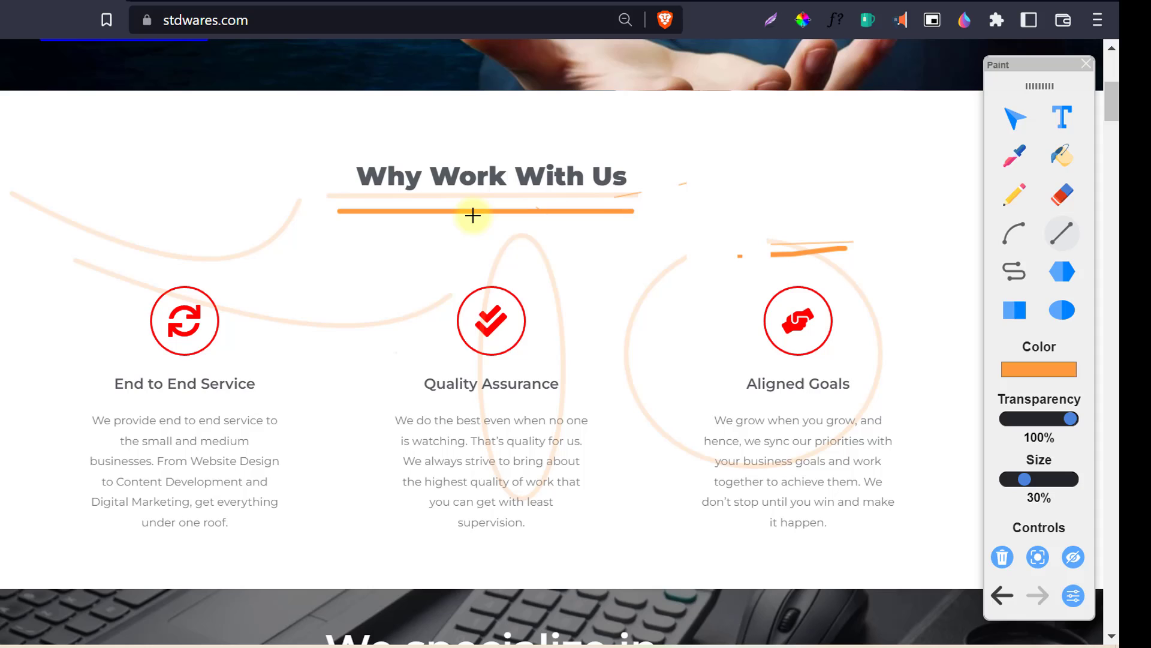
pyautogui.scroll(-1, 476, 331)
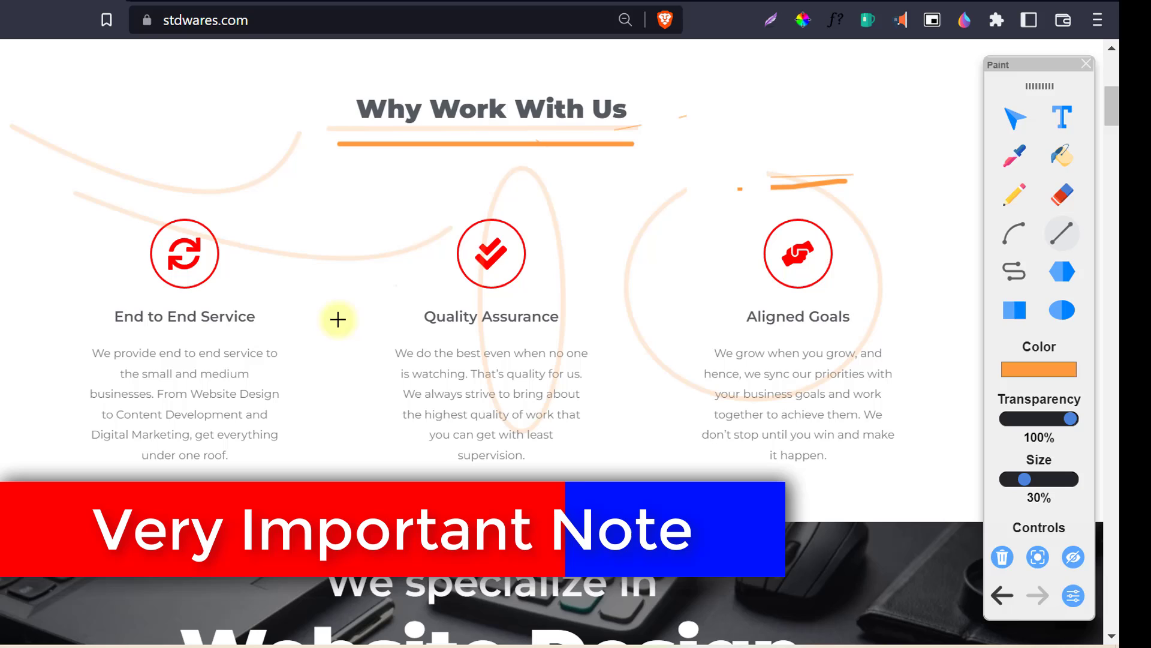
# - Underline End to End Service in orange and draw a teardrop bezier loop over the banner
pyautogui.moveTo(340, 318); pyautogui.dragTo(16, 334)
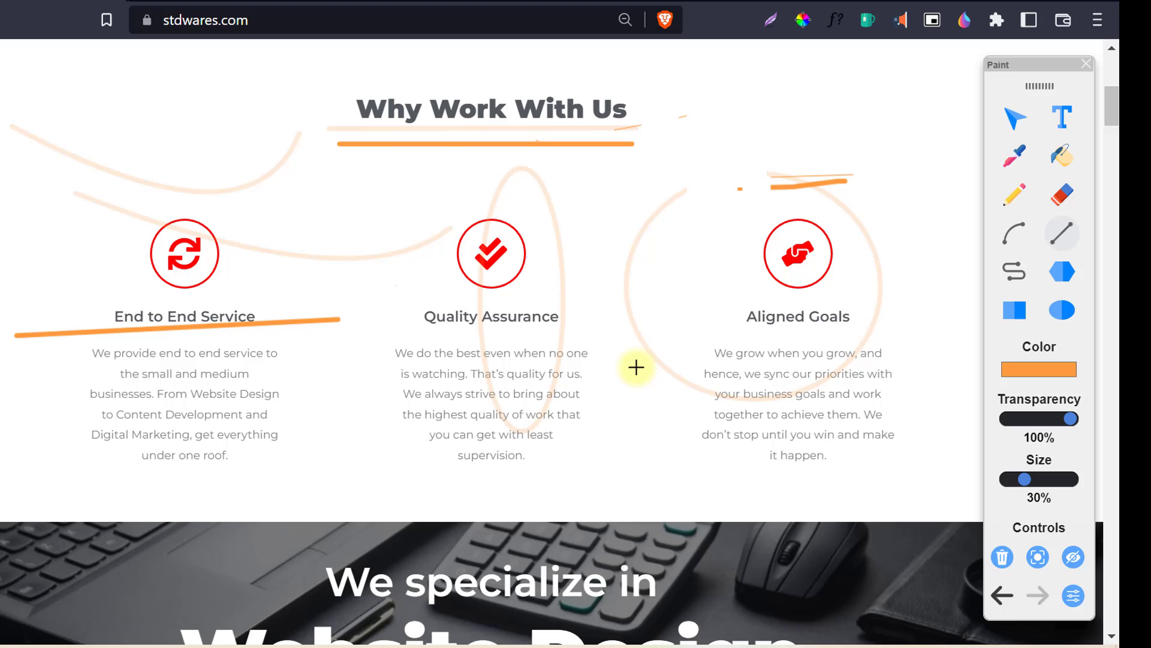
pyautogui.scroll(-2, 636, 367)
pyautogui.scroll(-1, 636, 367)
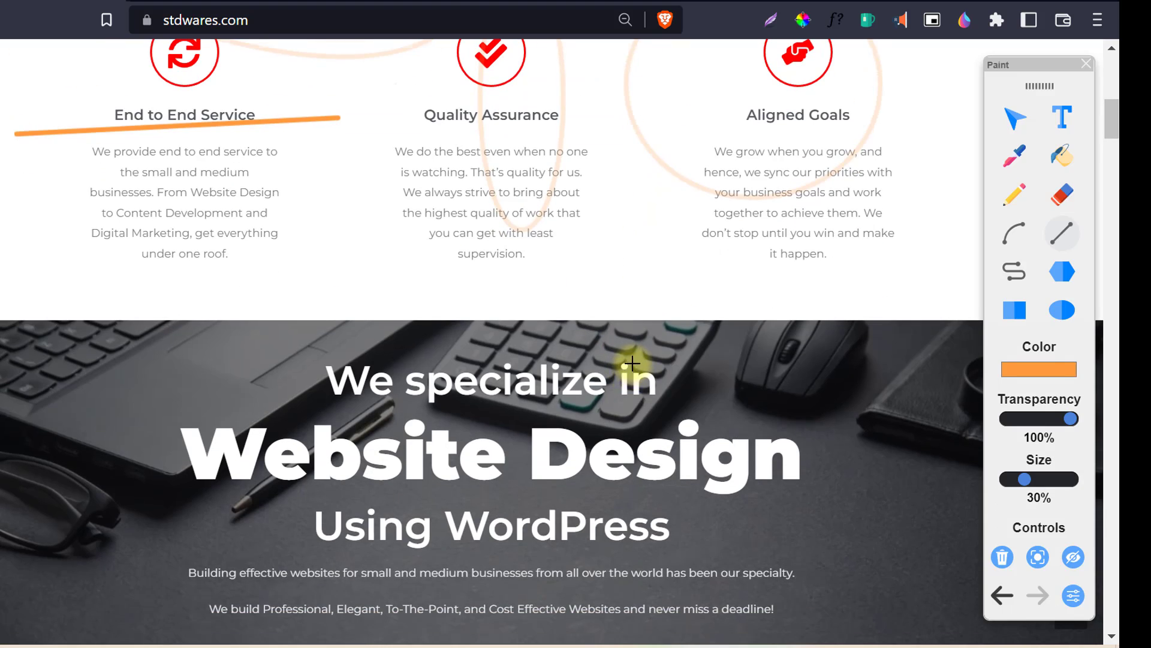
pyautogui.scroll(-2, 633, 363)
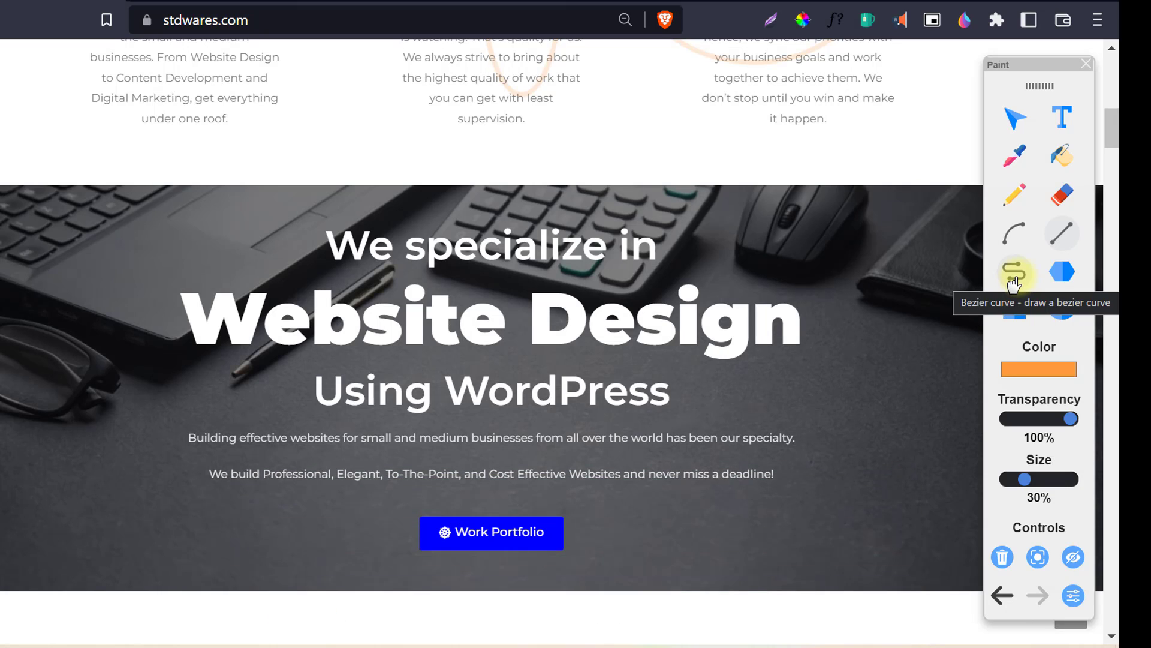
pyautogui.click(1015, 279)
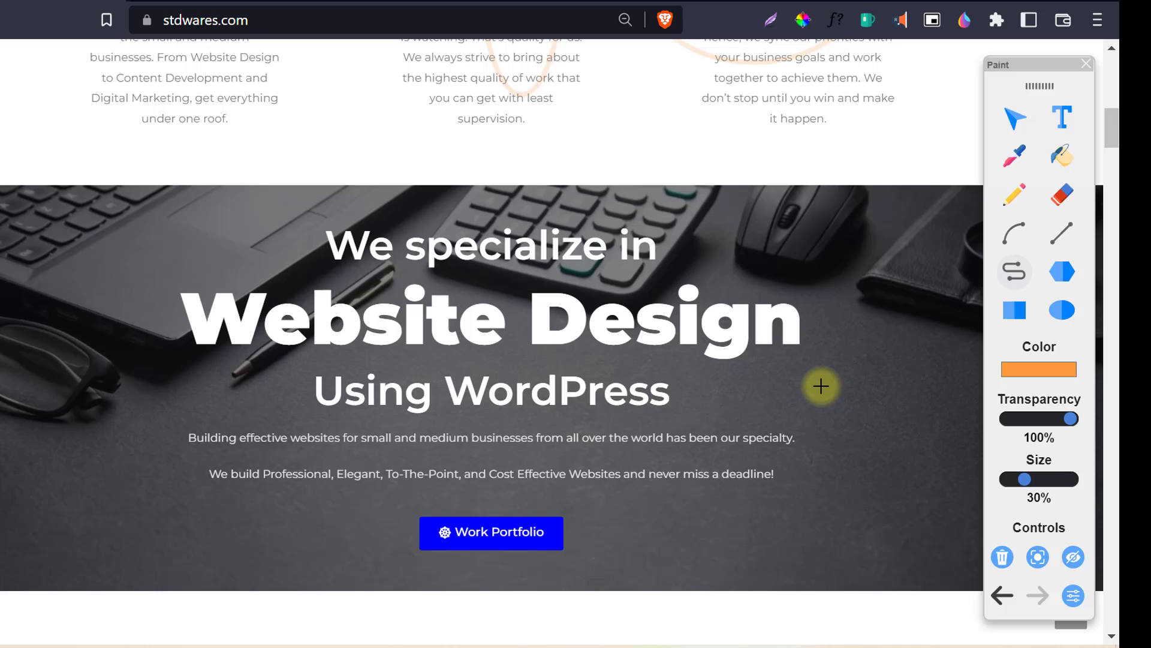
pyautogui.moveTo(821, 387)
pyautogui.mouseDown()
pyautogui.moveTo(655, 563)
pyautogui.moveTo(936, 513)
pyautogui.mouseUp()
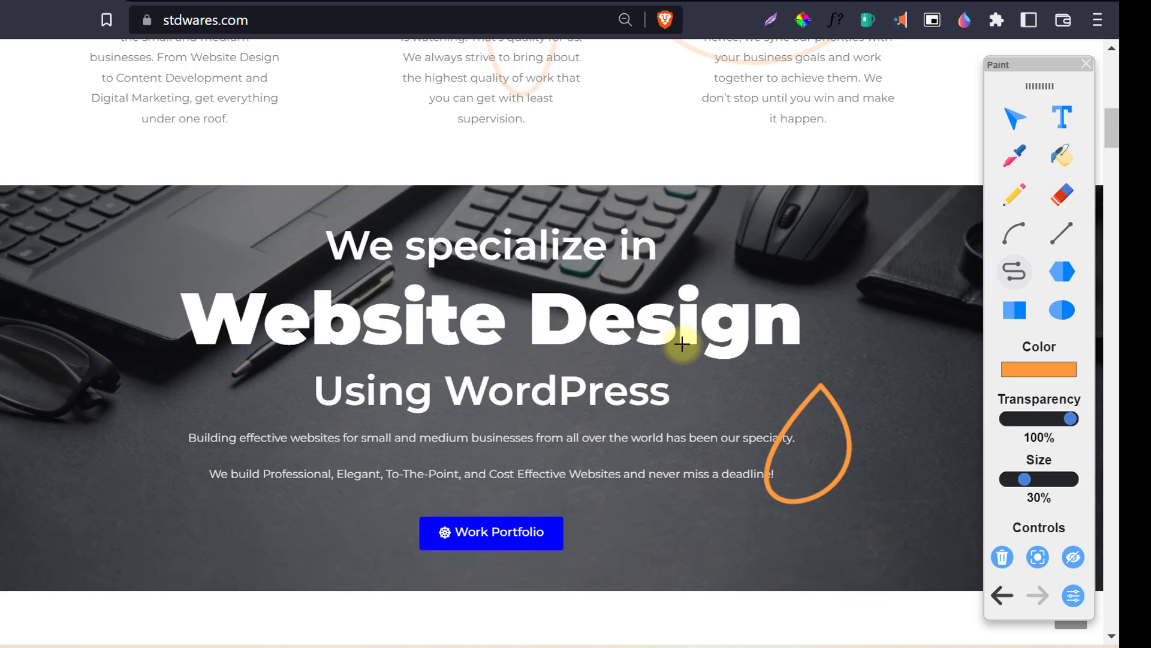
# - Draw an orange triangle polygon reaching from above the banner down onto the heading
pyautogui.click(1062, 272)
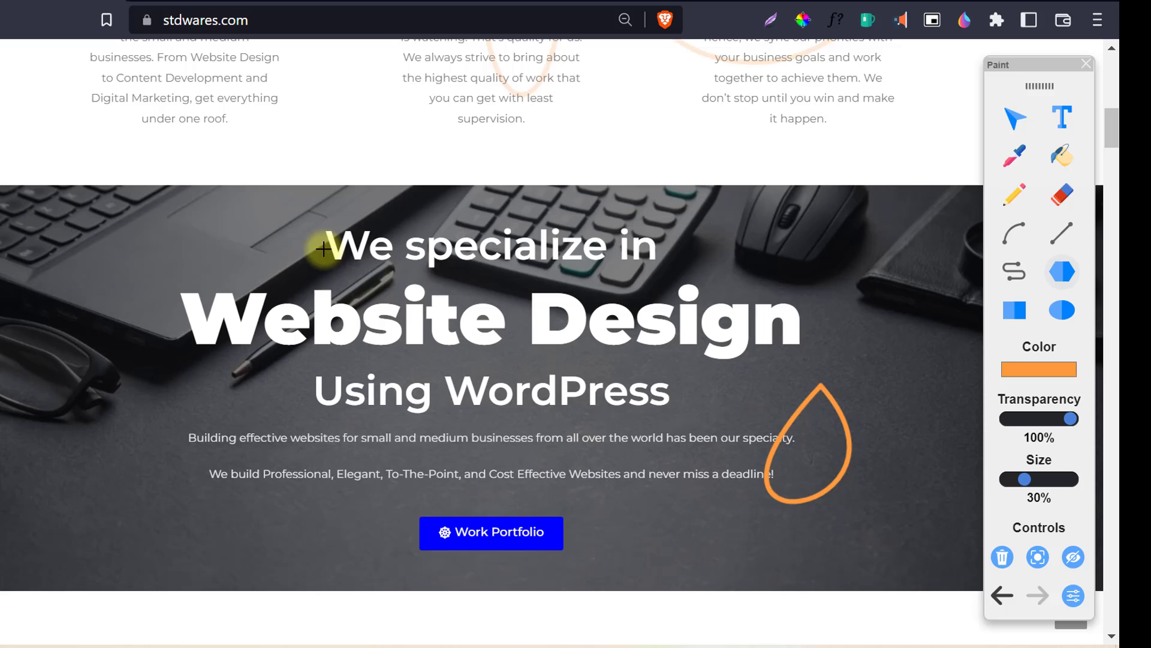
pyautogui.click(499, 153)
pyautogui.click(407, 325)
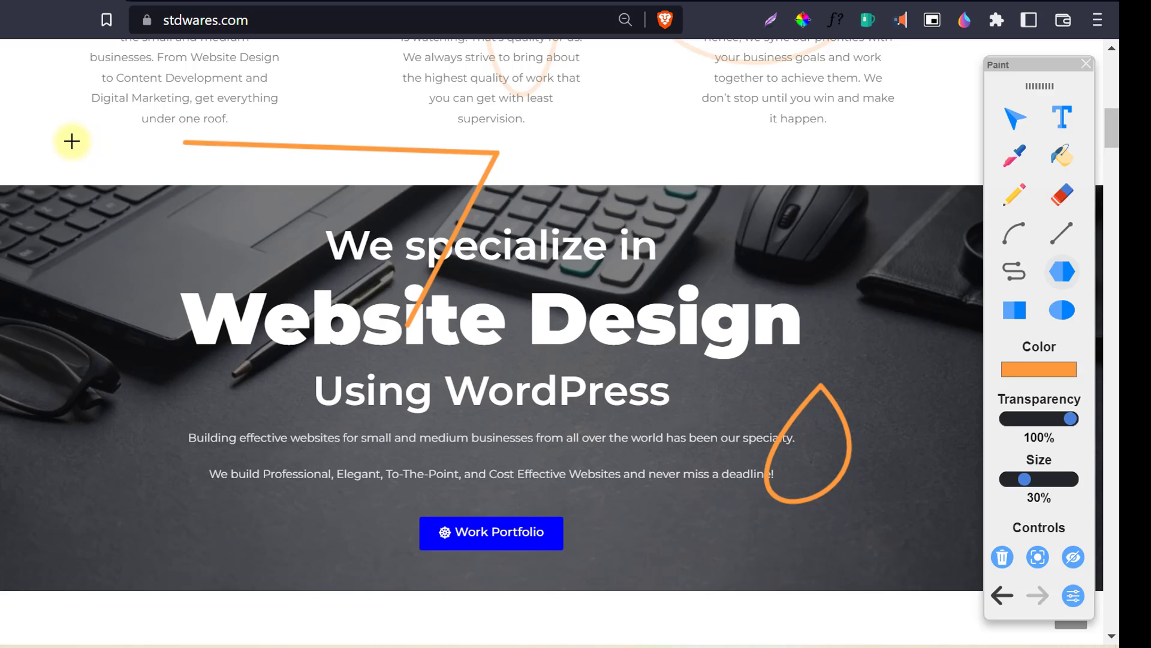
pyautogui.click(73, 140)
# - Box the end of Design with a rectangle and circle Using WordPress with an ellipse
pyautogui.click(1013, 311)
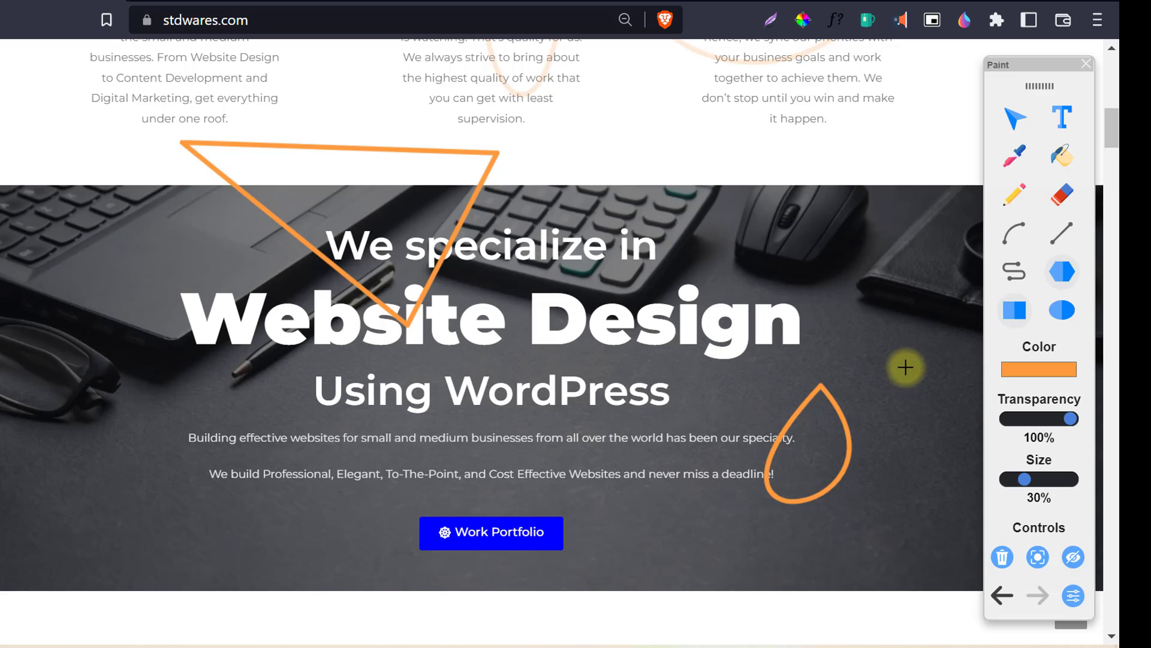
pyautogui.moveTo(692, 241); pyautogui.dragTo(930, 358)
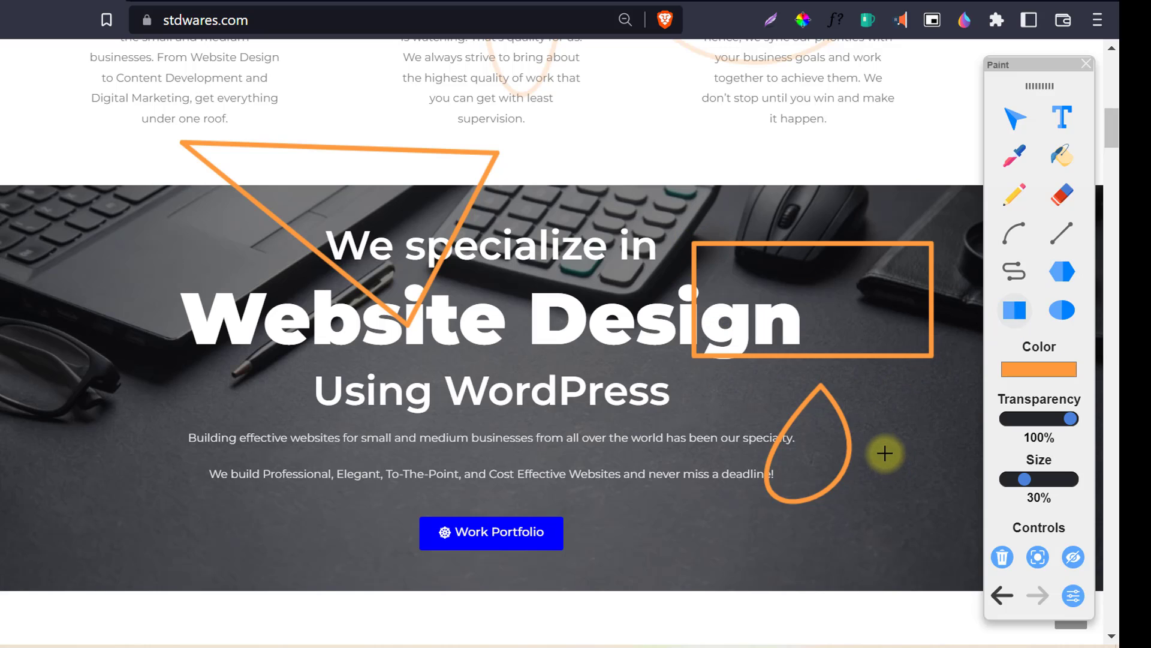
pyautogui.click(1062, 311)
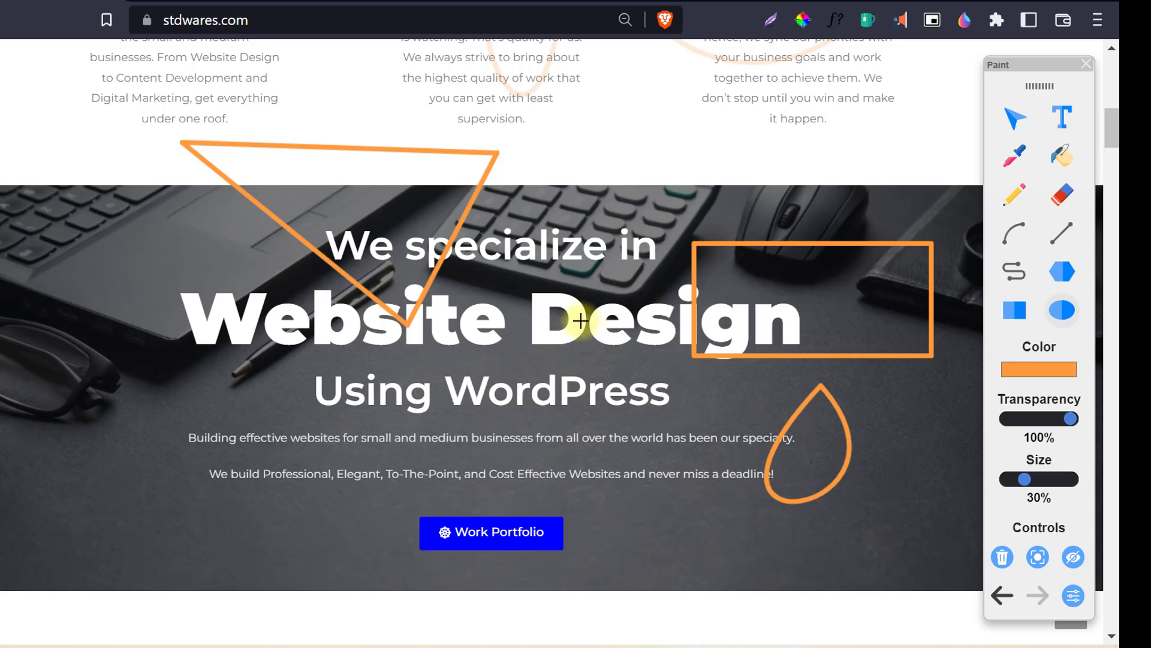
pyautogui.moveTo(567, 295); pyautogui.dragTo(266, 522)
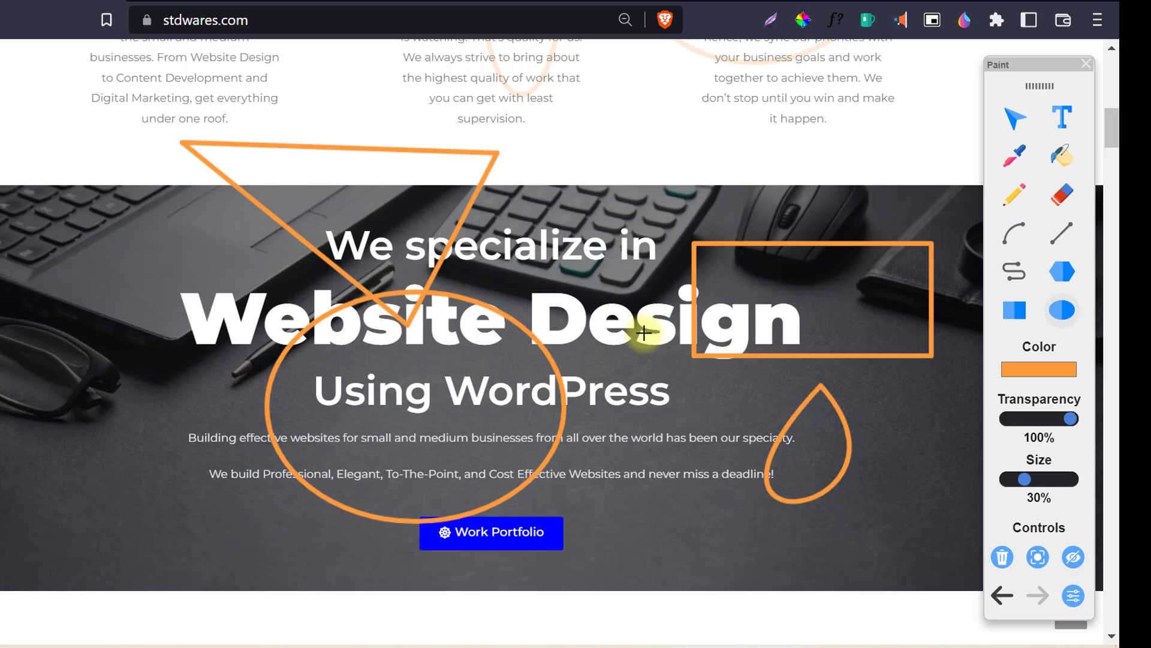
# - Switch the colour to bright green and draw ellipses above We specialize in and near WordPress
pyautogui.click(1034, 370)
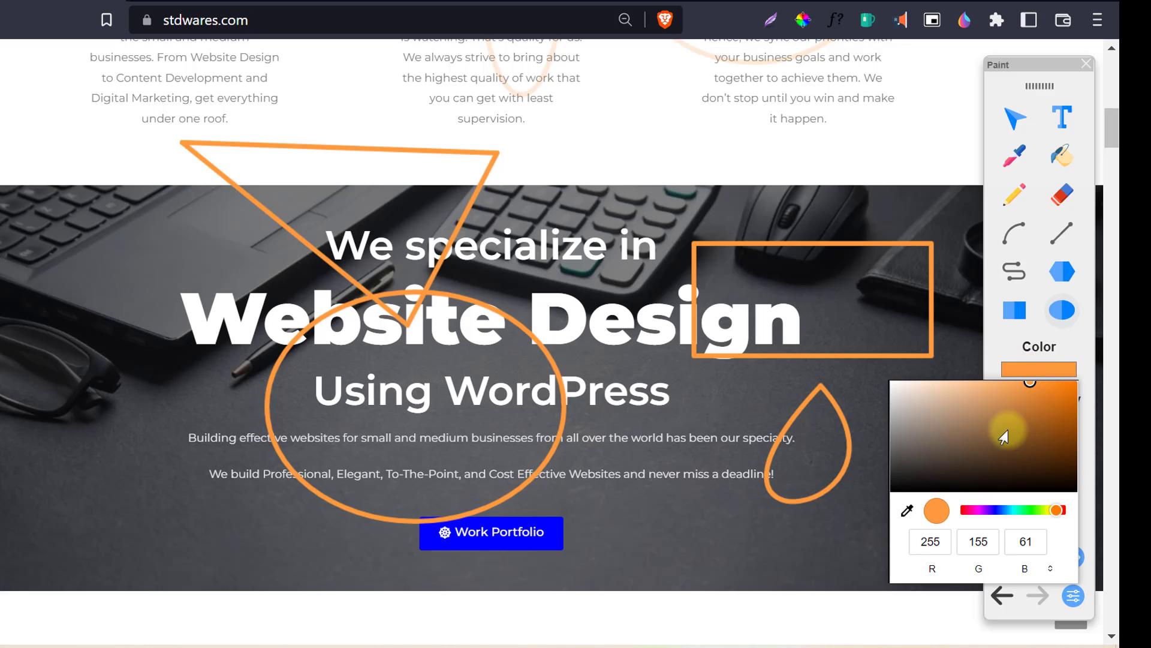
pyautogui.moveTo(1061, 383); pyautogui.dragTo(1046, 381)
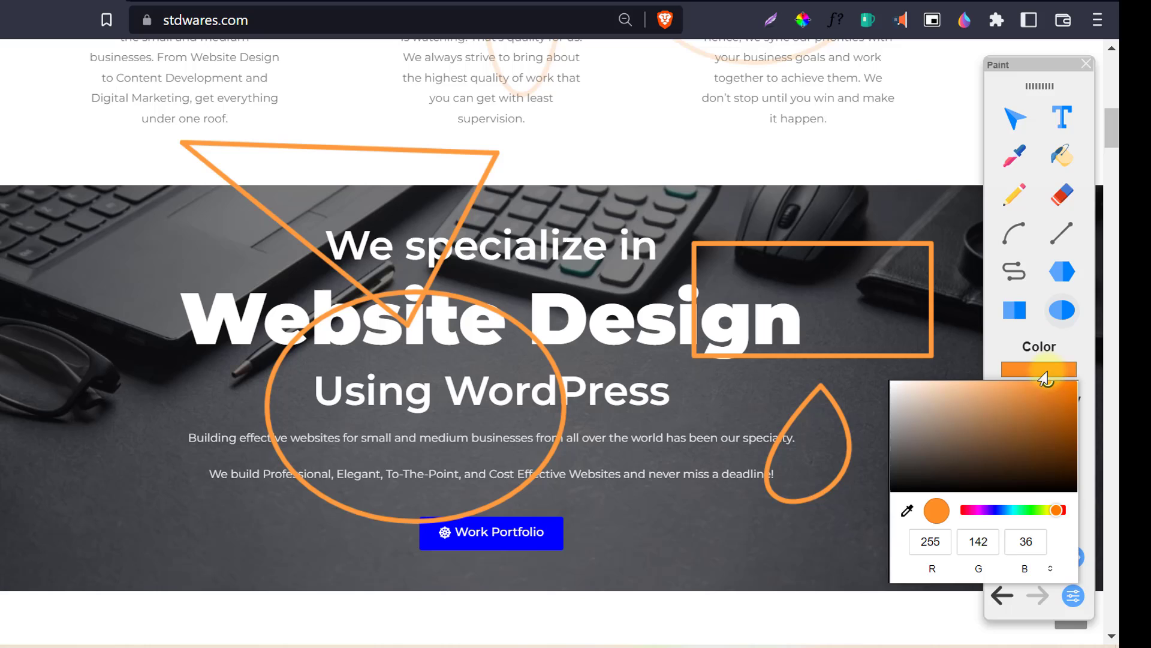
pyautogui.click(1017, 510)
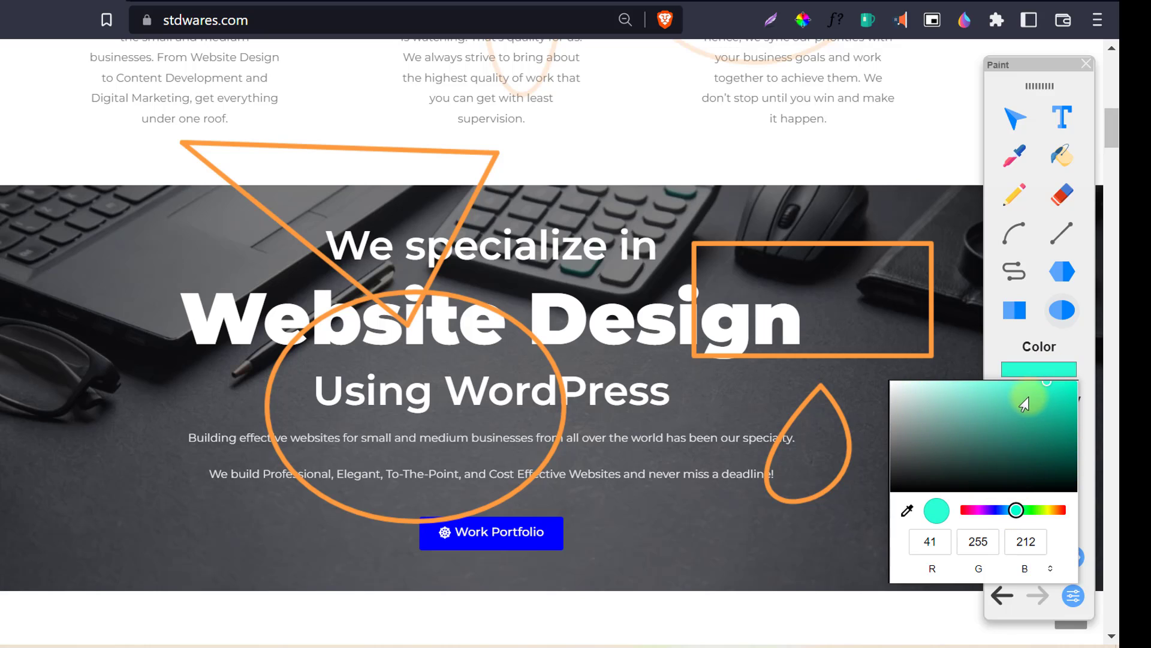
pyautogui.moveTo(1017, 509)
pyautogui.mouseDown()
pyautogui.moveTo(1046, 512)
pyautogui.moveTo(1031, 512)
pyautogui.mouseUp()
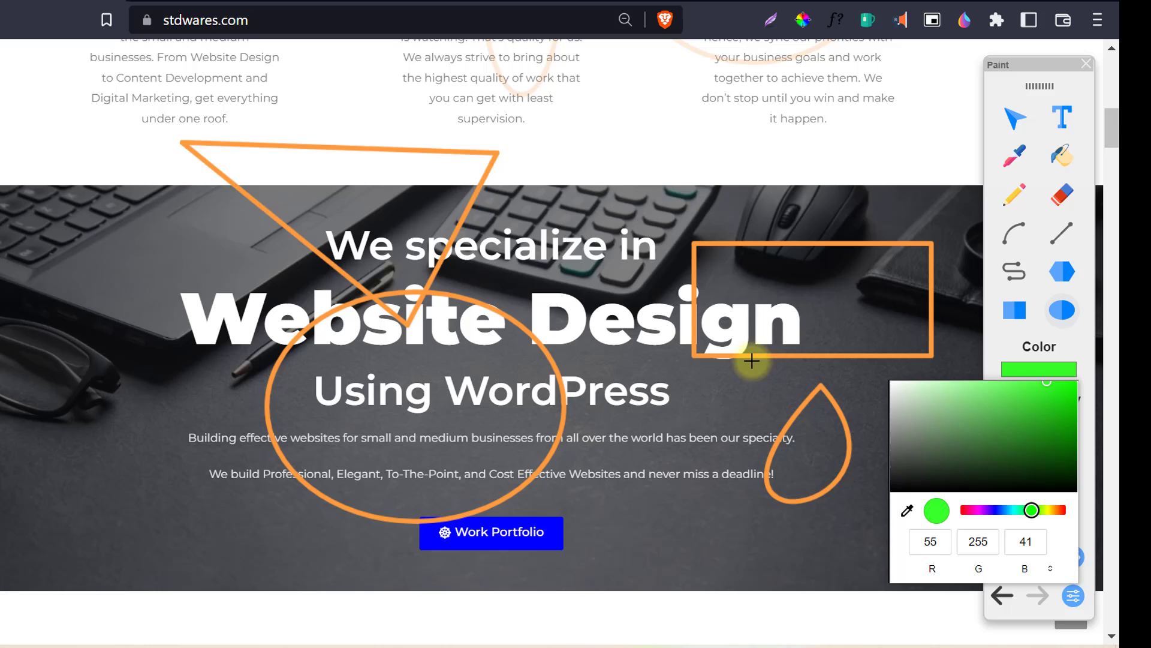
pyautogui.click(661, 153)
pyautogui.moveTo(379, 243); pyautogui.dragTo(661, 153)
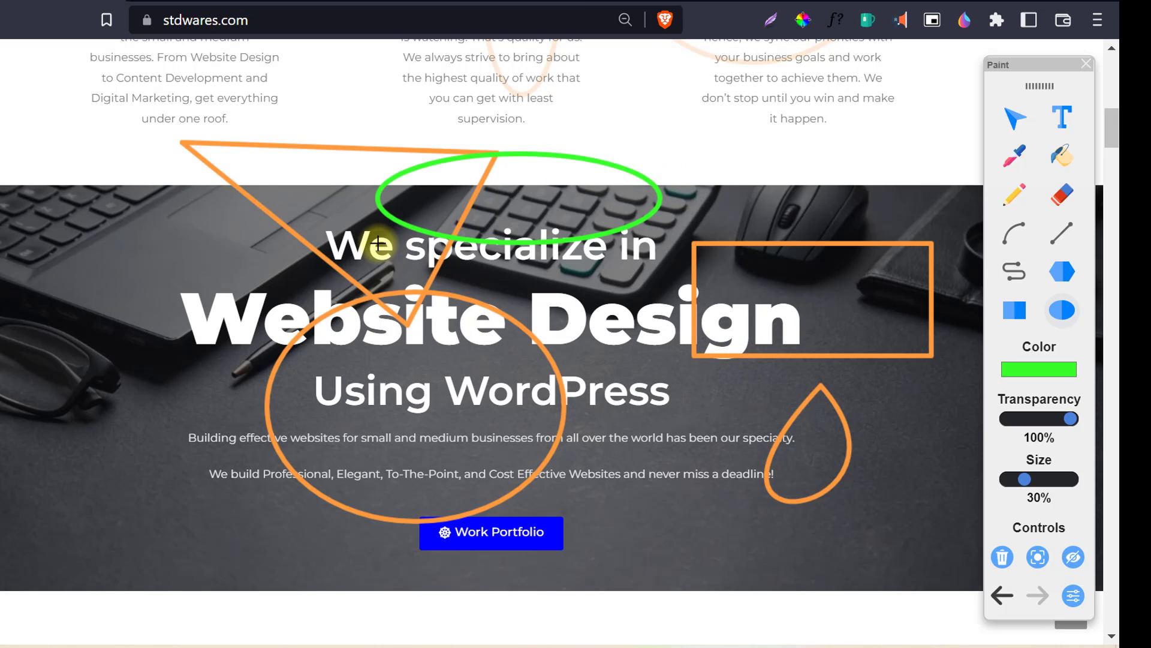
pyautogui.moveTo(616, 337); pyautogui.dragTo(754, 439)
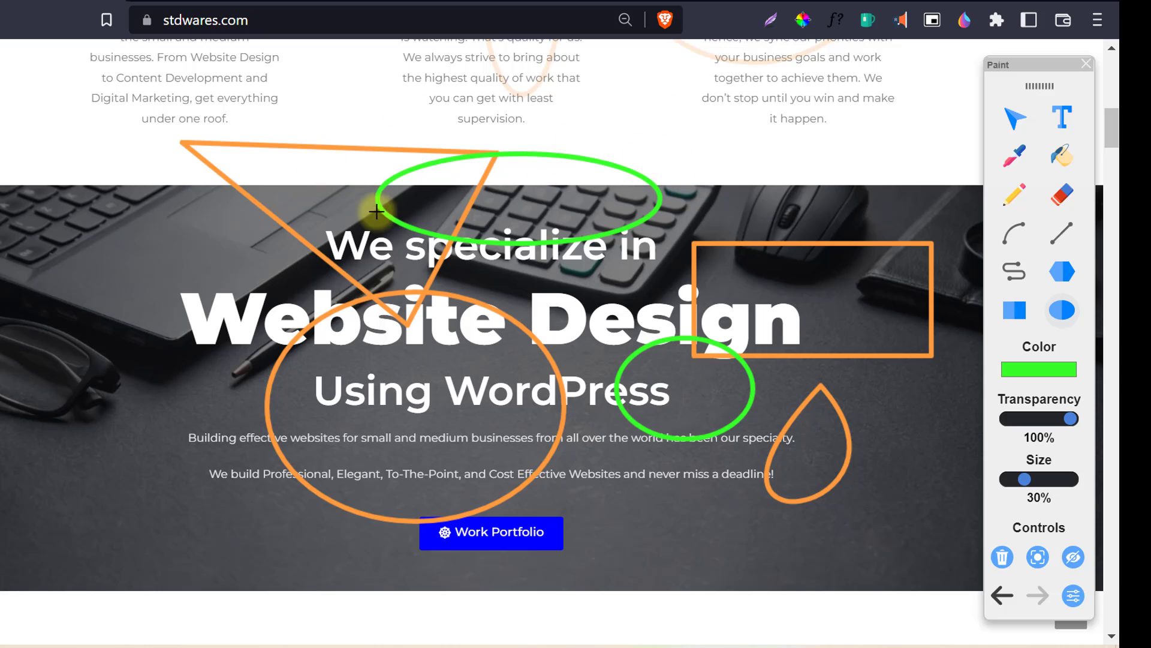
# - Switch to dark green and draw a long flat ellipse across the paragraph above
pyautogui.click(1040, 369)
pyautogui.moveTo(1065, 403); pyautogui.dragTo(1069, 477)
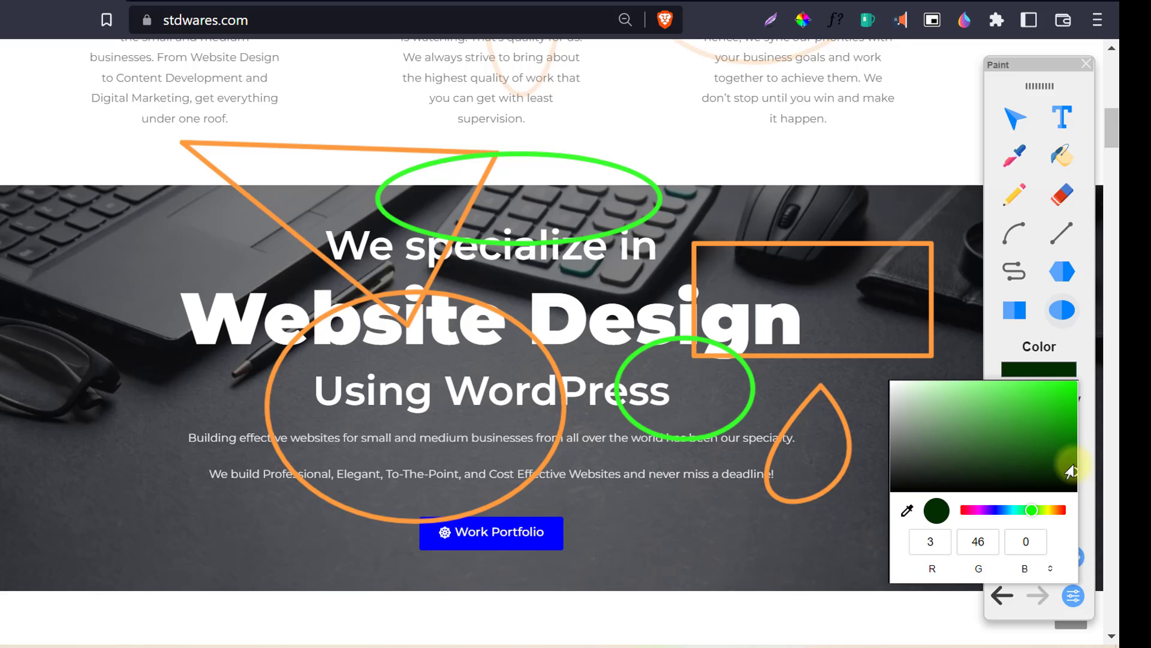
pyautogui.moveTo(764, 117); pyautogui.dragTo(322, 120)
pyautogui.moveTo(222, 95); pyautogui.dragTo(198, 77)
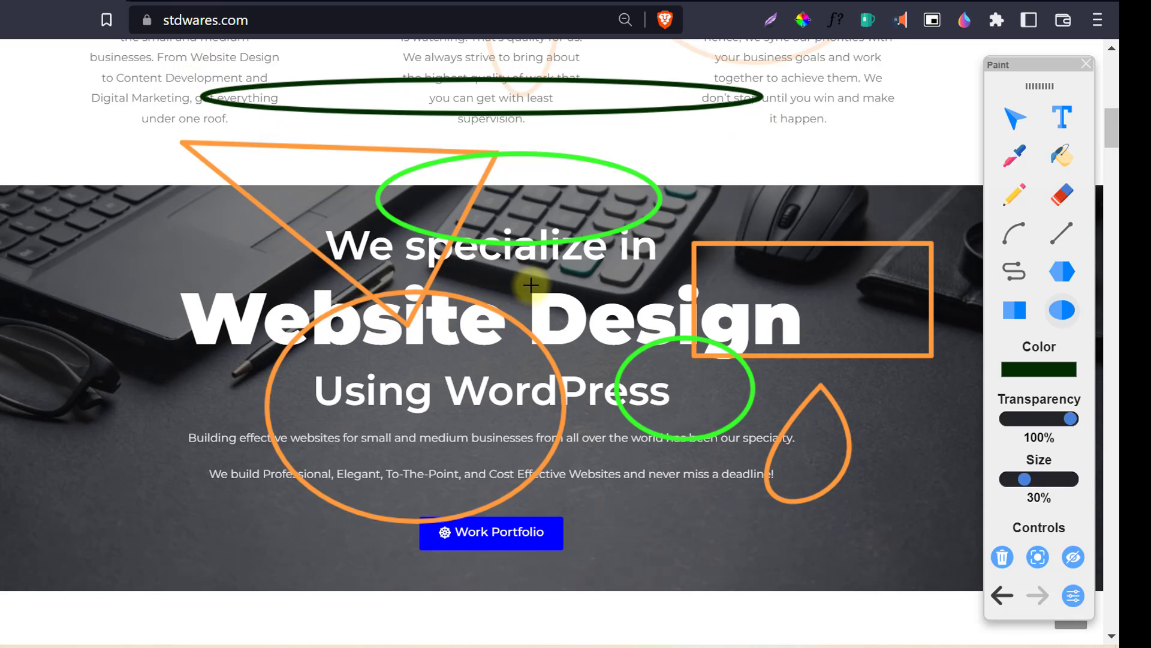
pyautogui.scroll(-8, 604, 302)
pyautogui.scroll(-4, 604, 301)
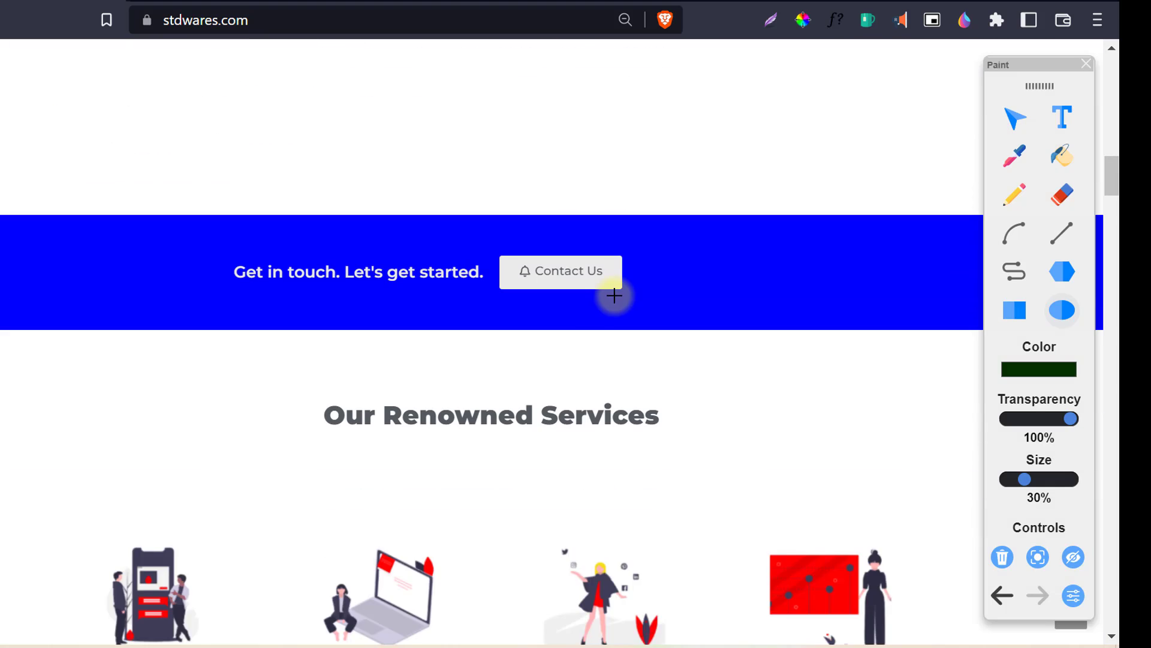
pyautogui.scroll(8, 656, 212)
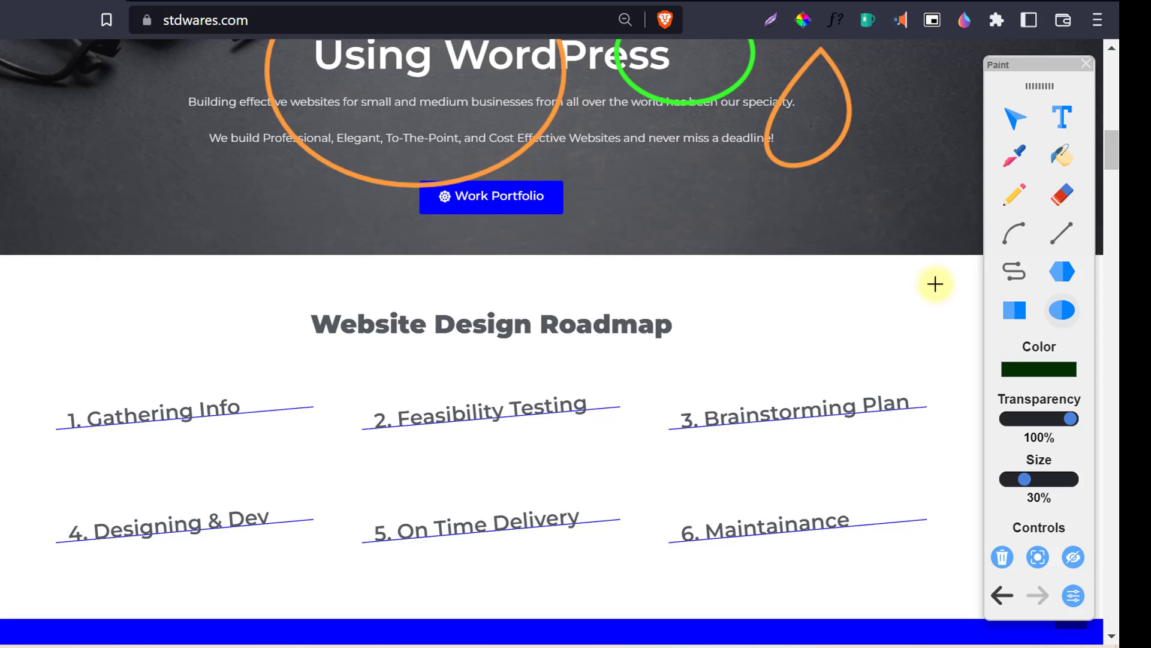
# - Draw a pencil checkmark beside the roadmap heading, then undo it
pyautogui.click(1015, 196)
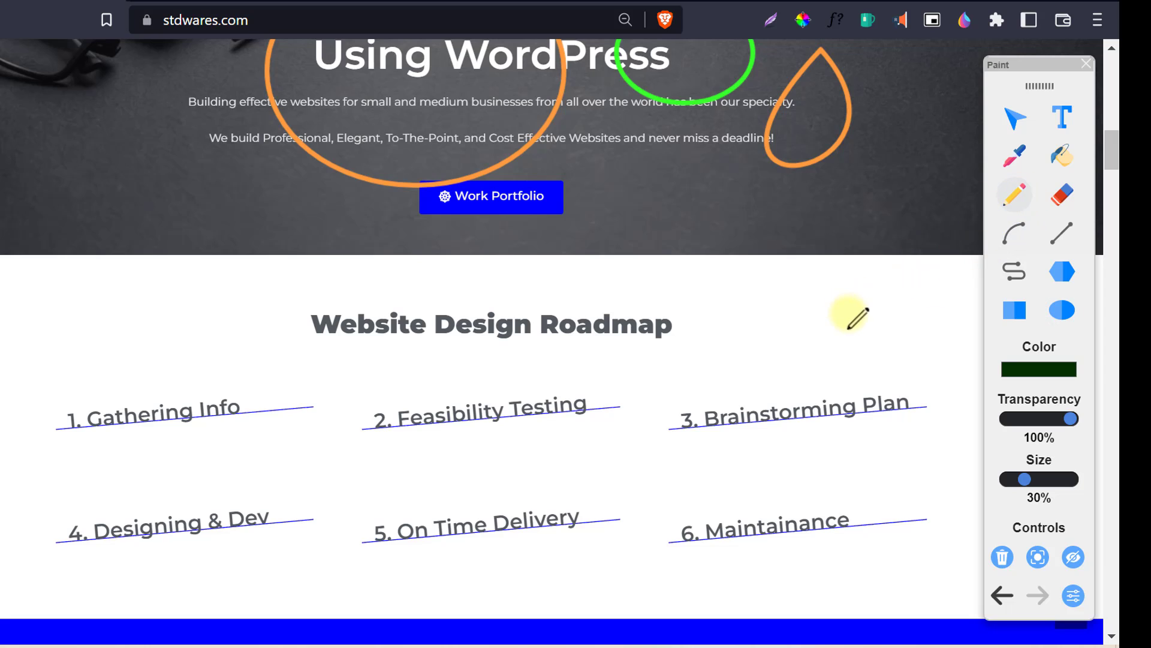
pyautogui.moveTo(846, 304); pyautogui.dragTo(914, 290)
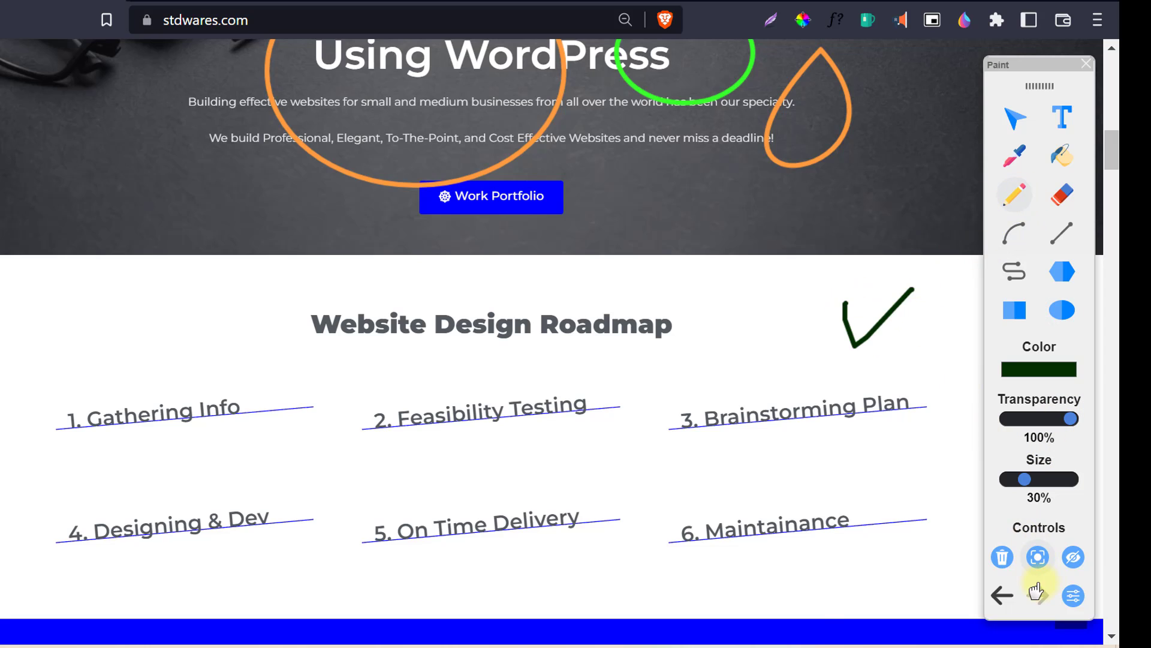
pyautogui.click(999, 596)
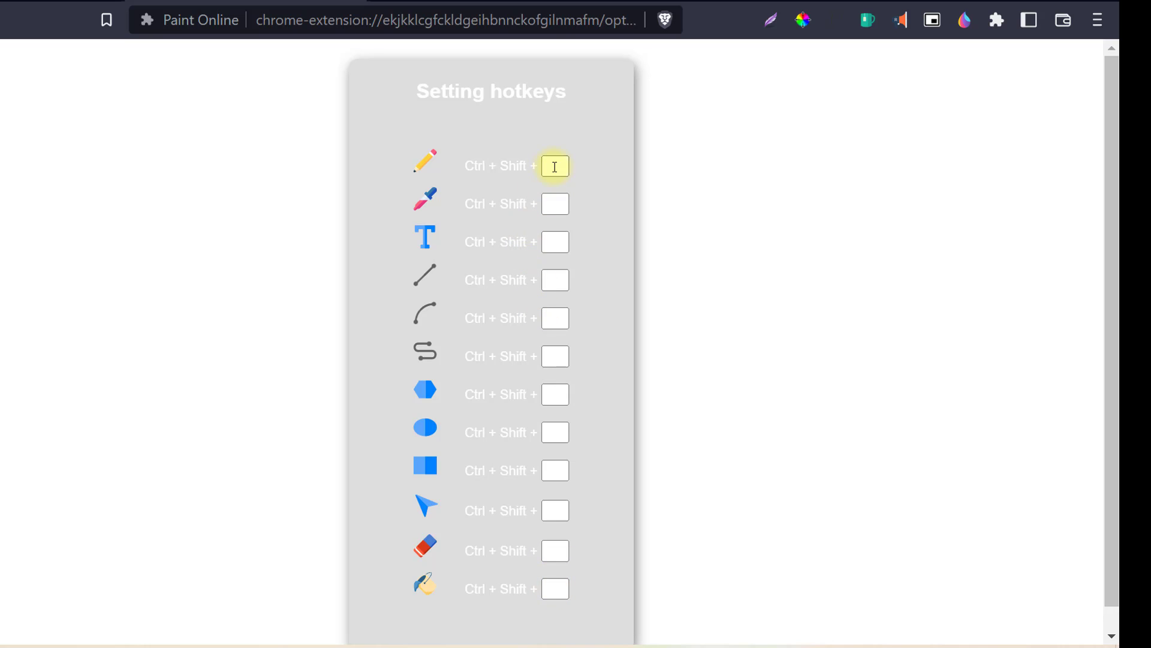
# - Return to the stdwares tab and erase all drawings with the trash control
pyautogui.click(350, 2)
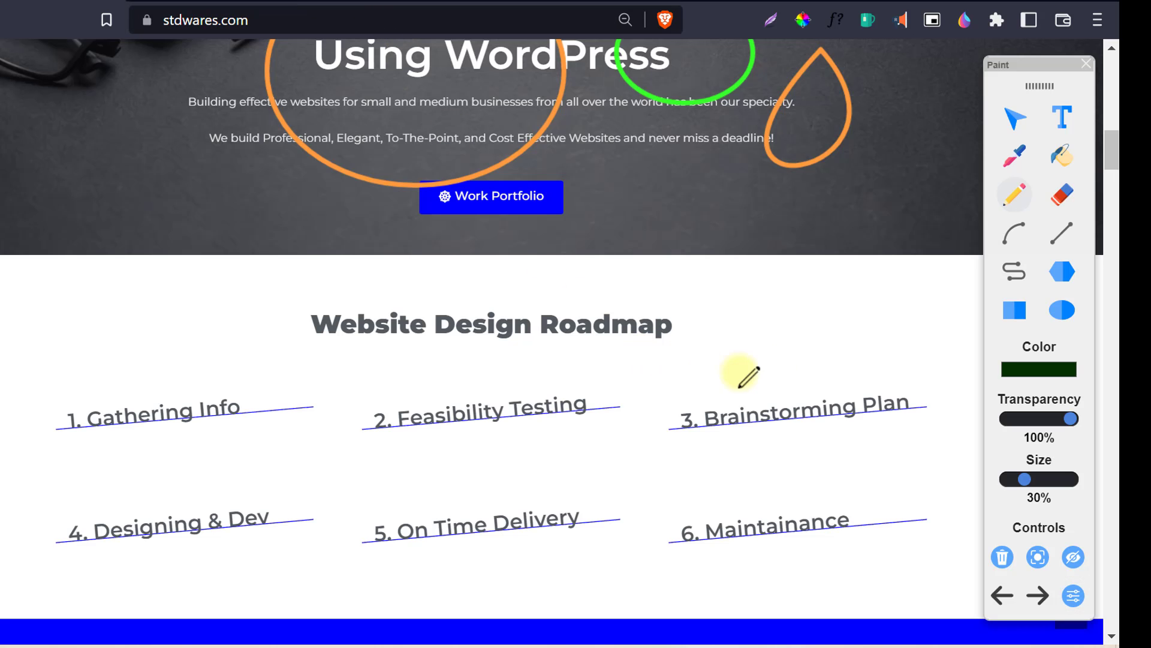
pyautogui.scroll(-3, 737, 367)
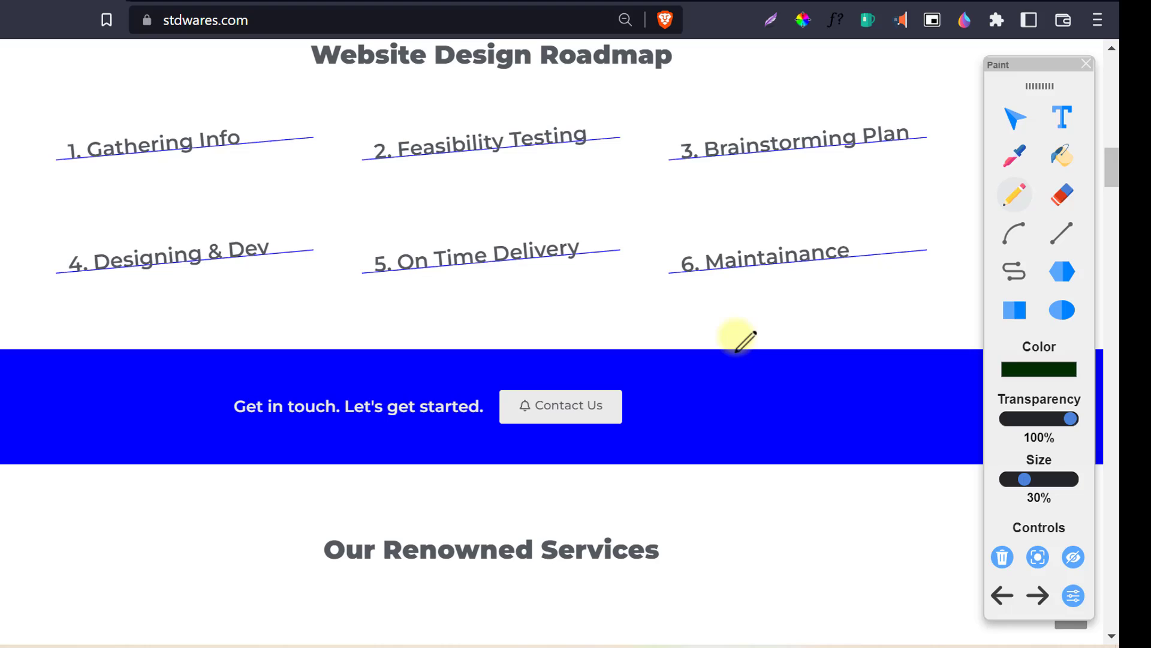
pyautogui.scroll(3, 731, 341)
pyautogui.scroll(4, 737, 333)
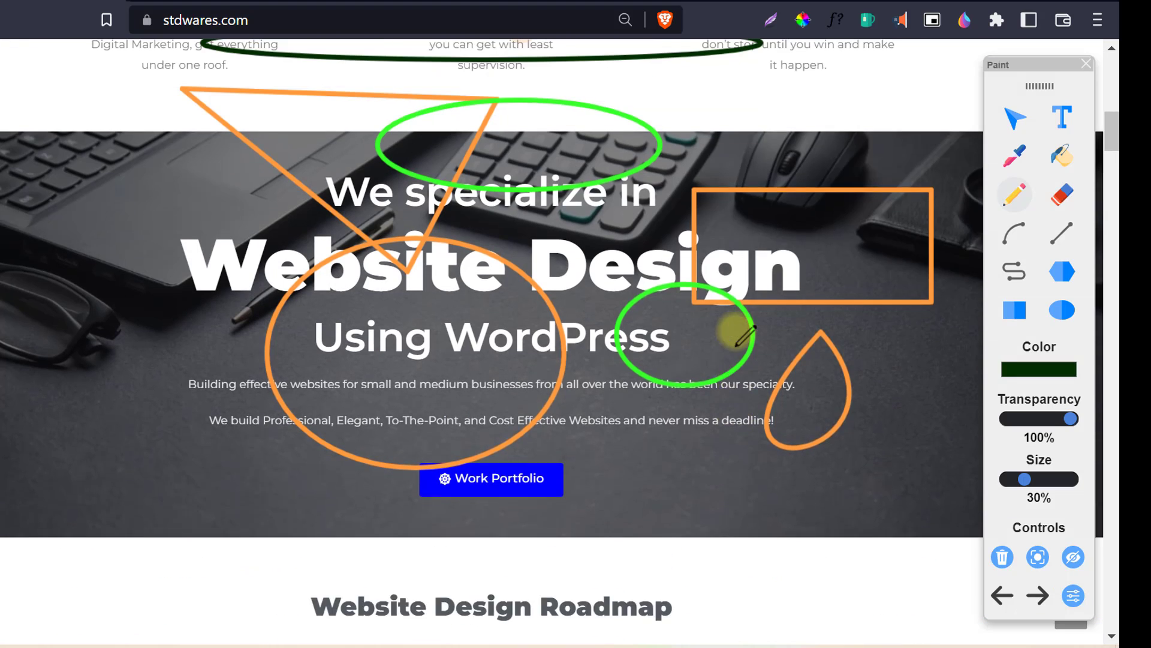
pyautogui.scroll(1, 738, 333)
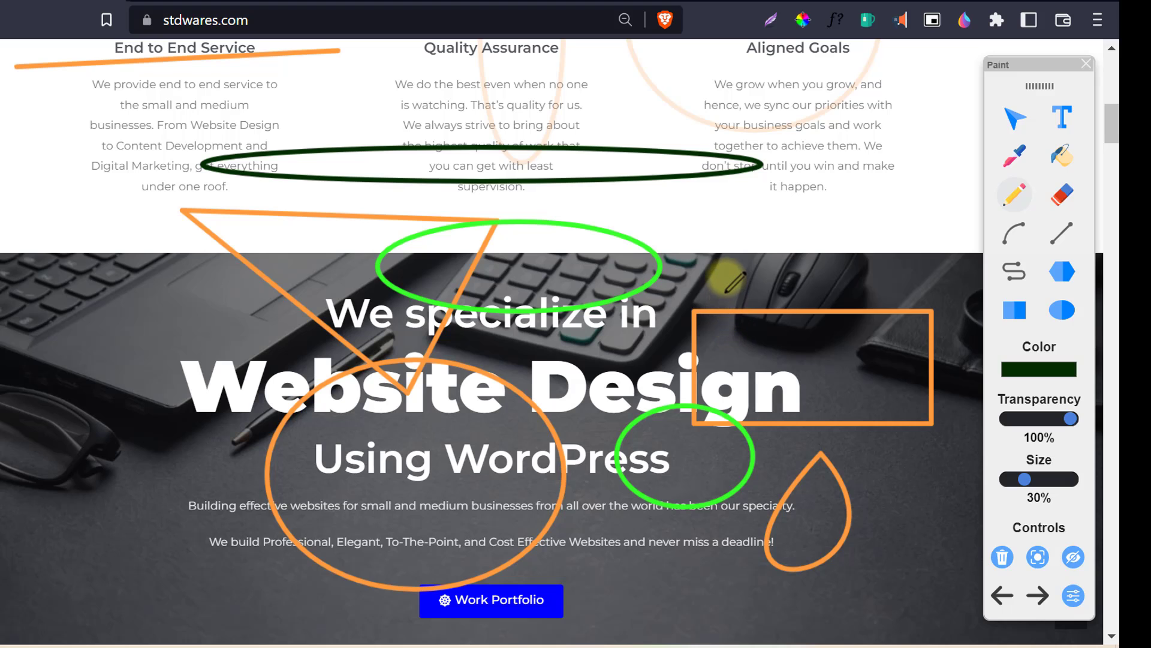
pyautogui.scroll(1, 731, 280)
pyautogui.scroll(3, 728, 282)
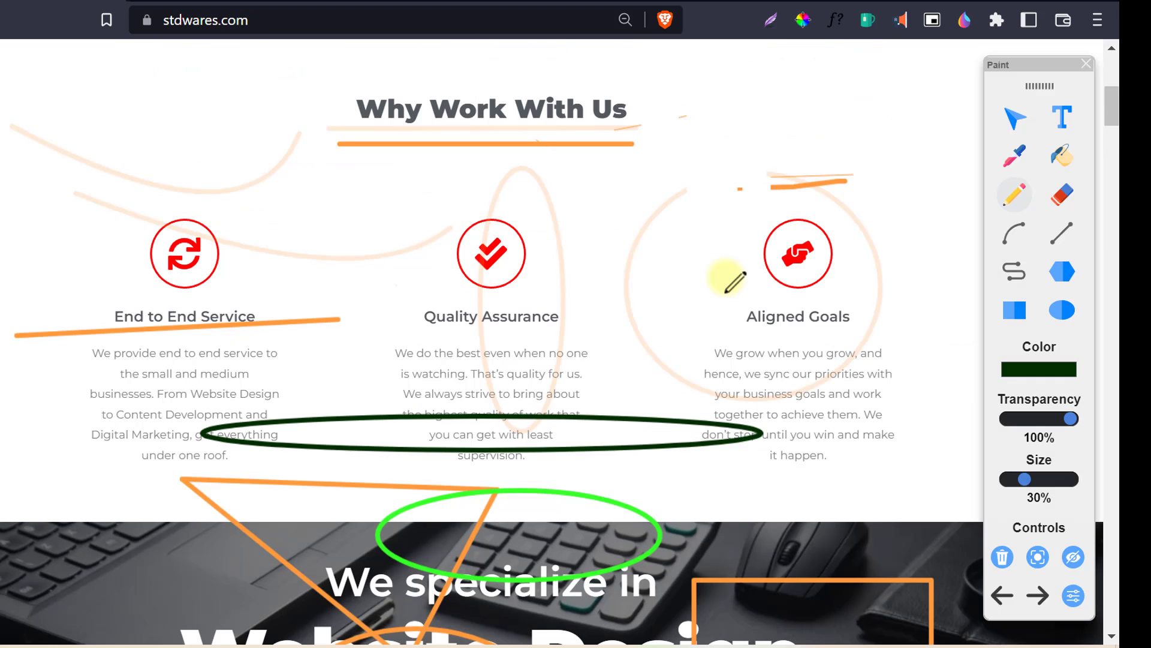
pyautogui.scroll(3, 639, 334)
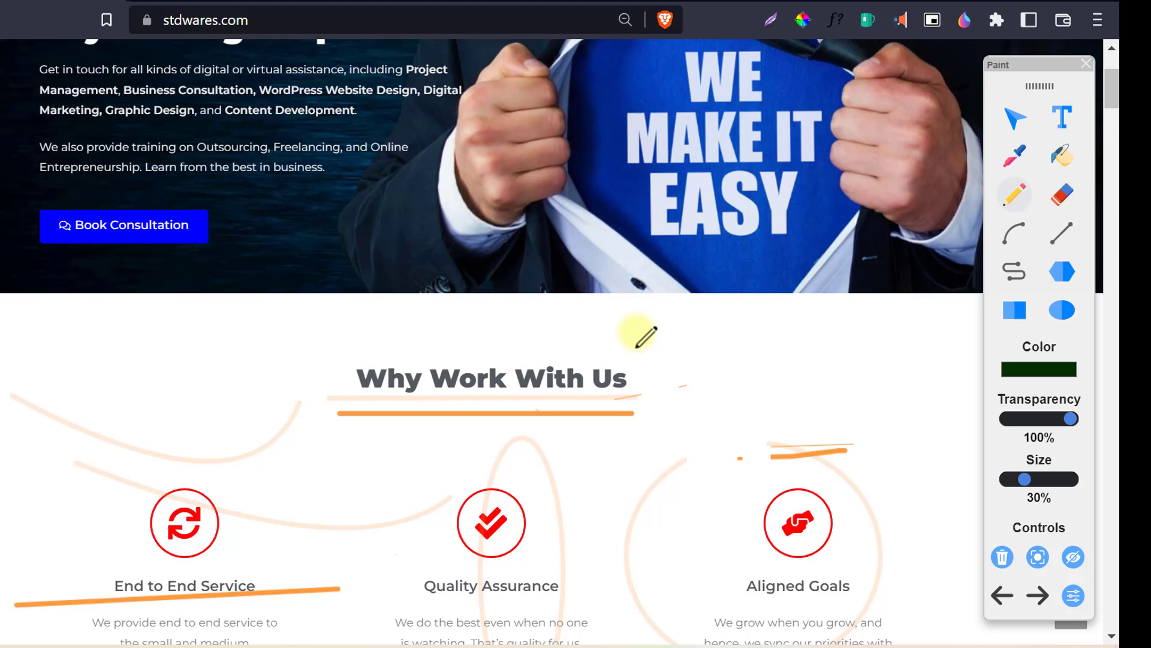
pyautogui.scroll(3, 643, 337)
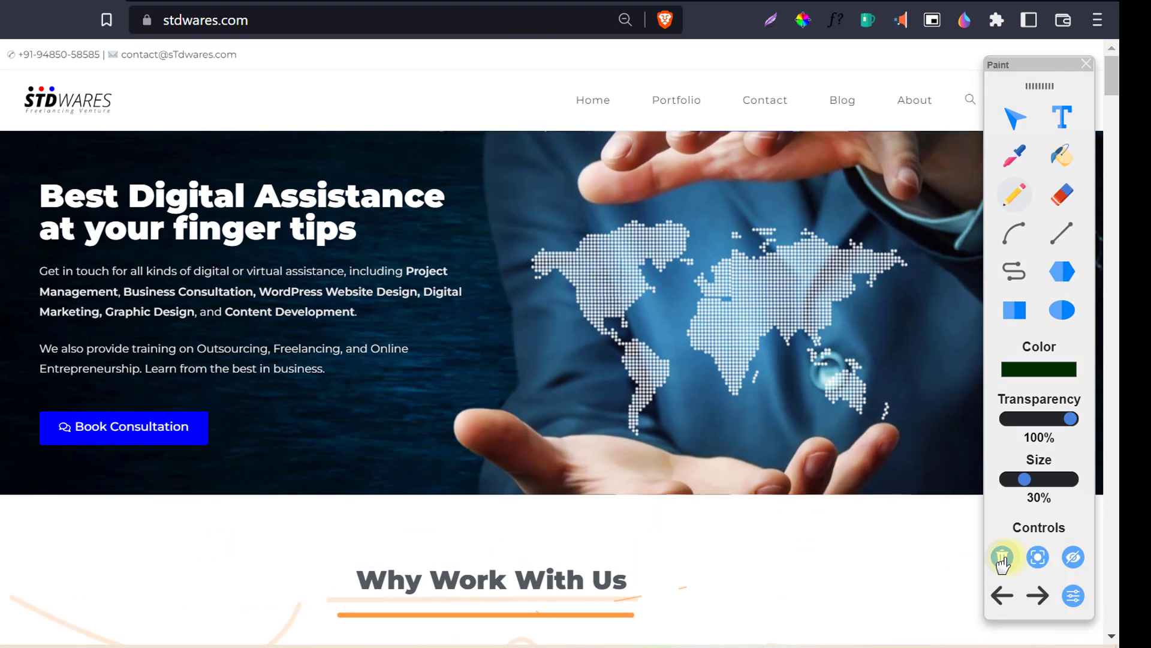
pyautogui.click(1003, 557)
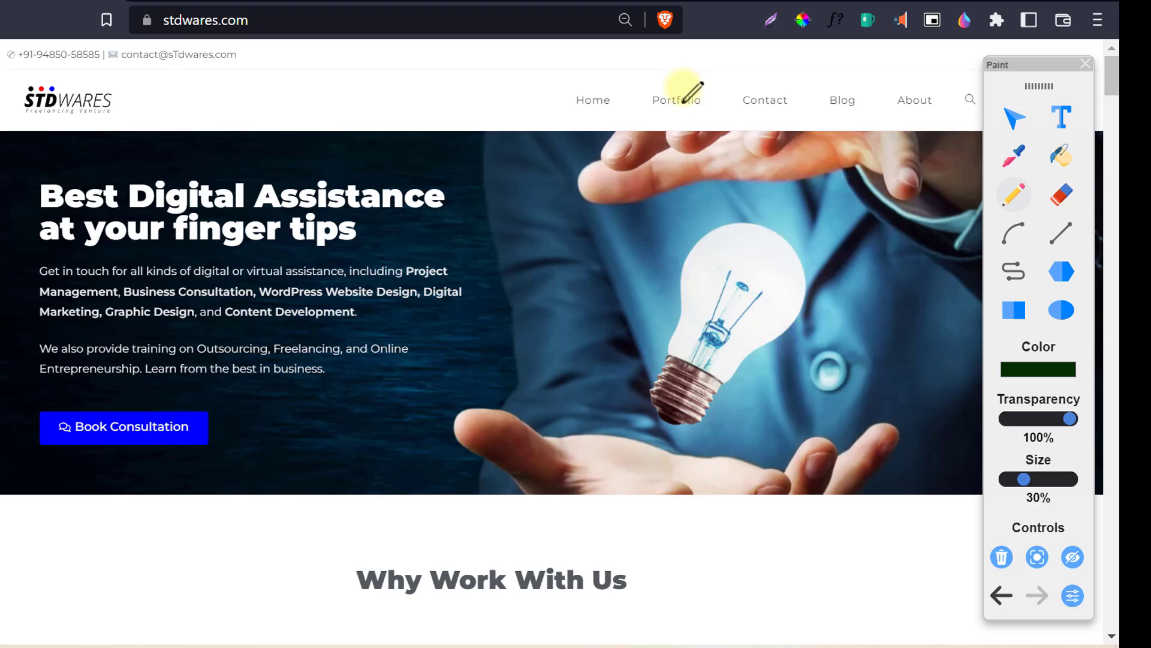
# - Switch to the select tool and reopen the Paint Online panel on the Portfolio page
pyautogui.click(1014, 118)
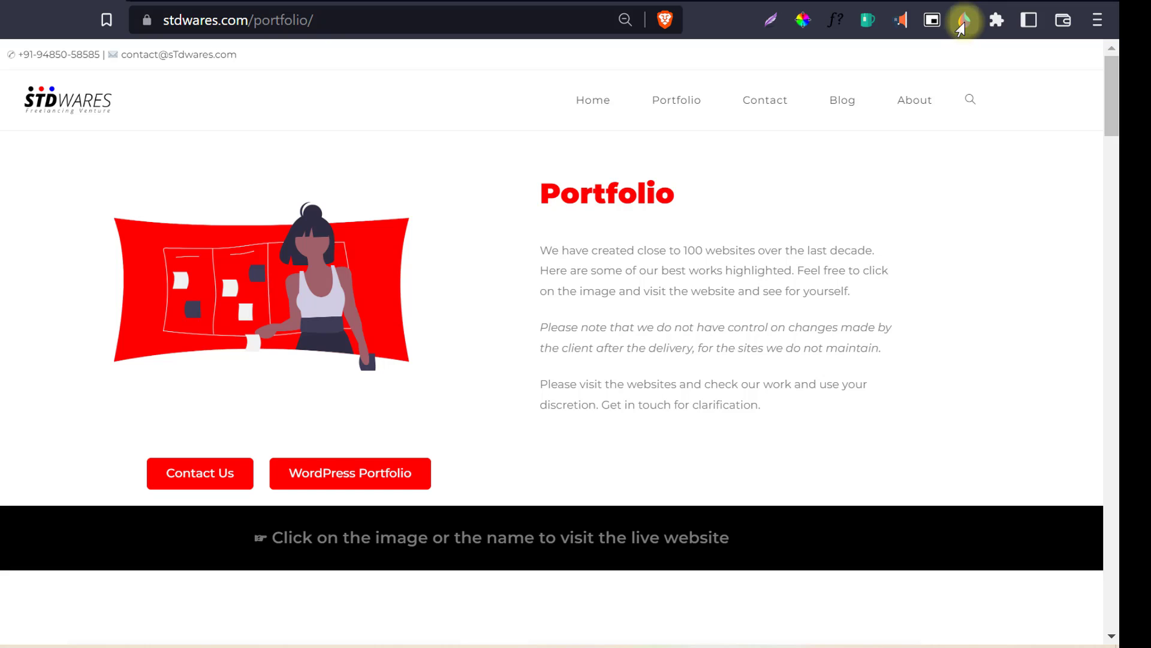
pyautogui.click(963, 20)
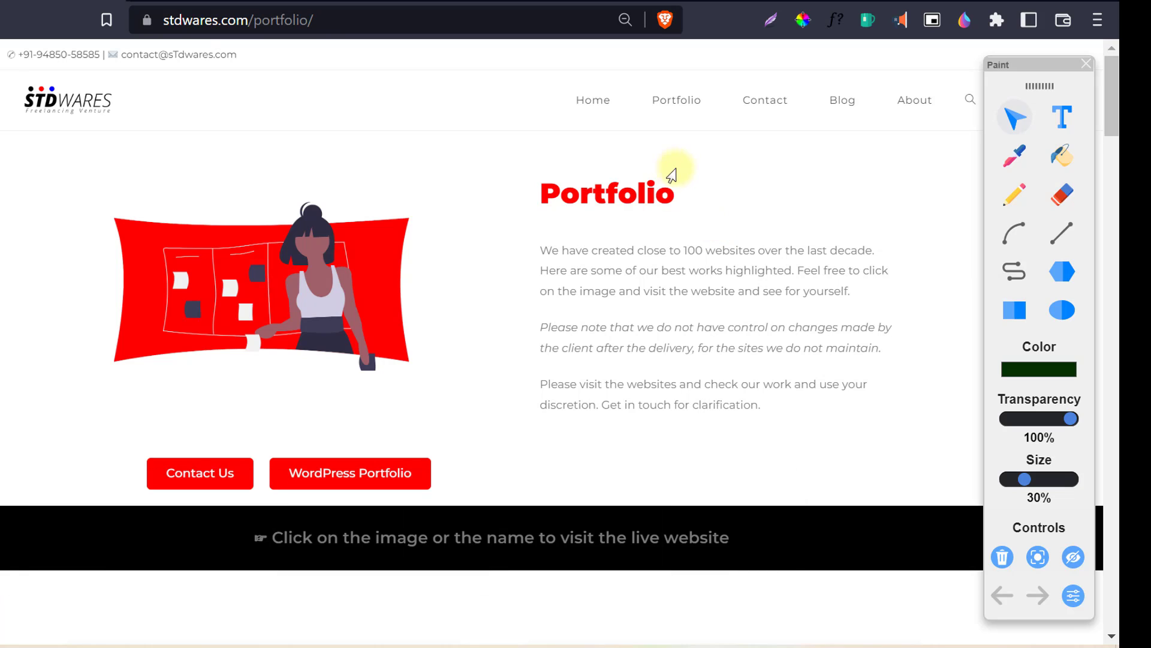
# - Zoom the page in from the Brave menu and move the paint panel higher
pyautogui.click(1098, 20)
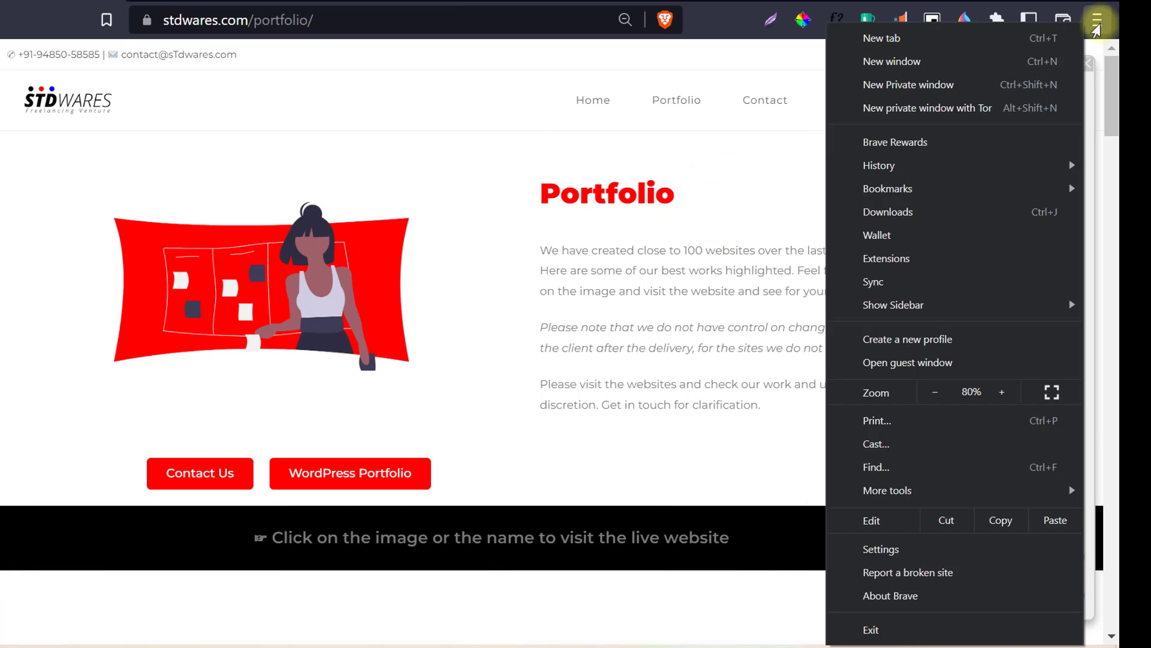
pyautogui.click(1002, 393)
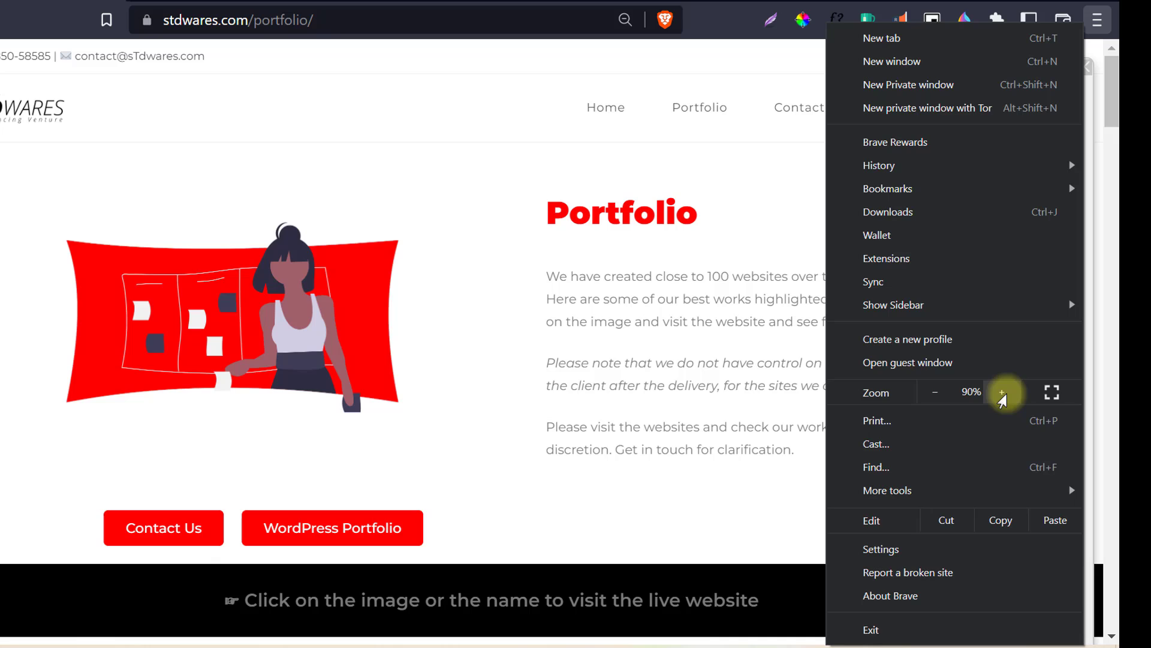
pyautogui.click(652, 297)
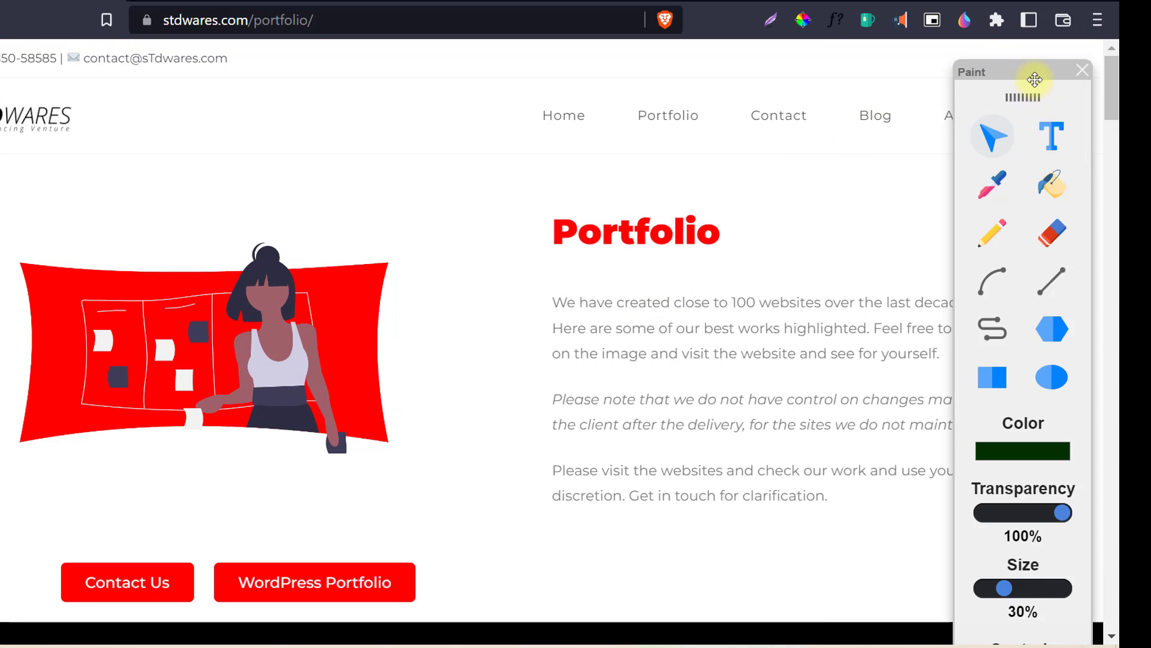
pyautogui.moveTo(1036, 98); pyautogui.dragTo(1036, 78)
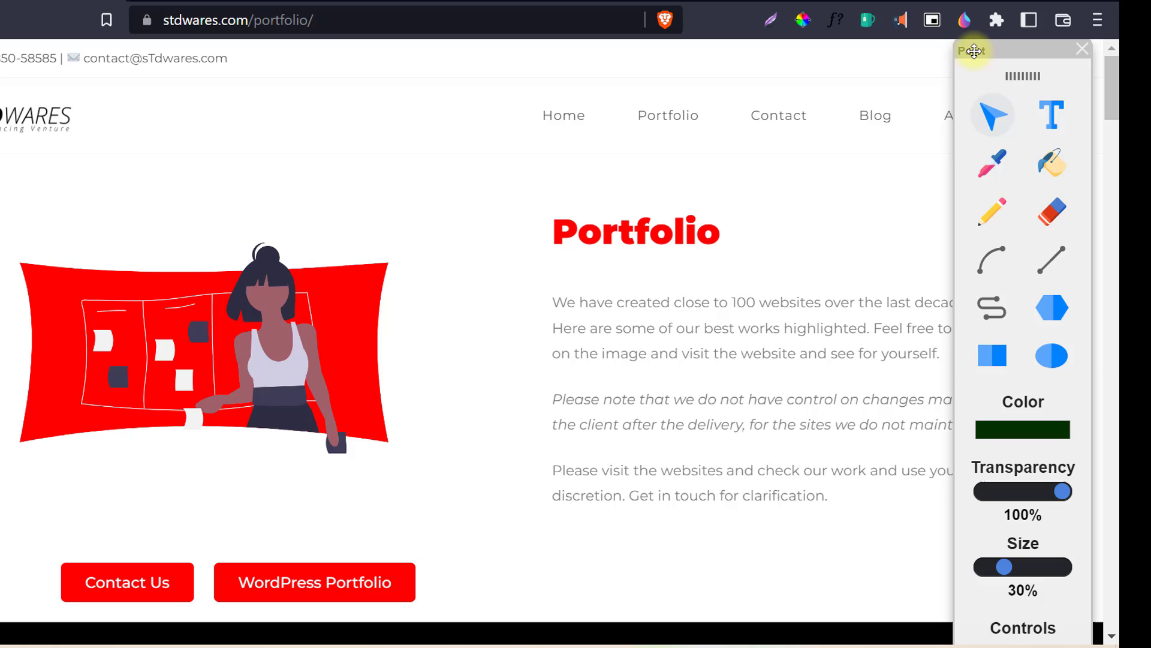
# - Open and dismiss the page context menu and the Paint Online extension menu
pyautogui.rightClick(976, 51)
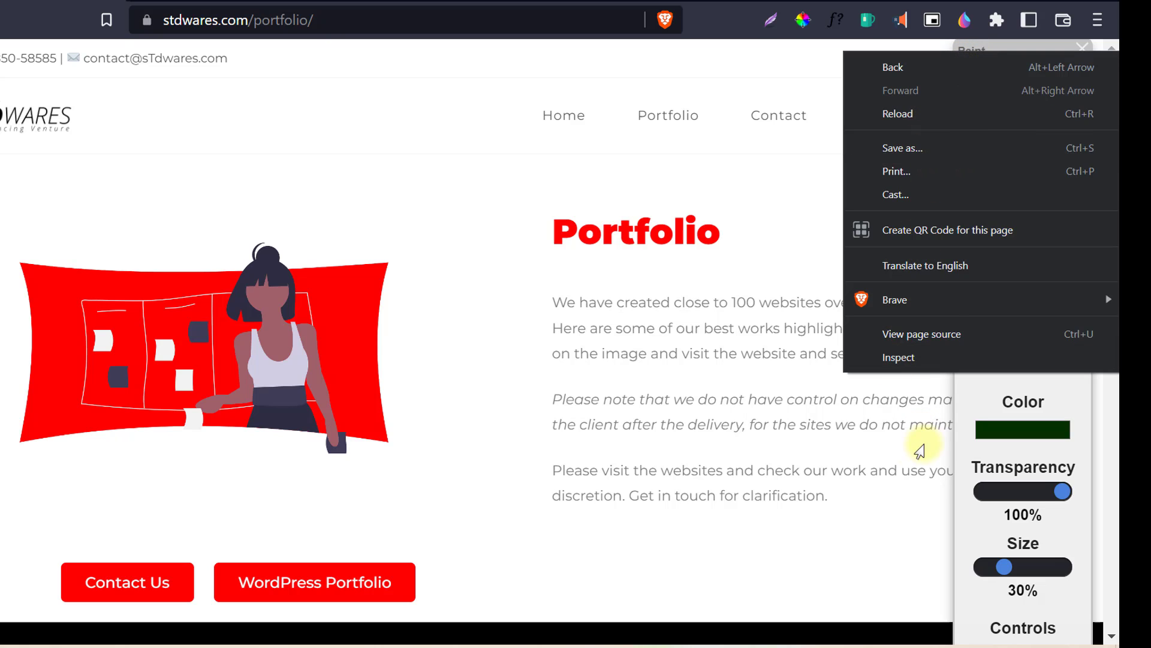
pyautogui.click(833, 424)
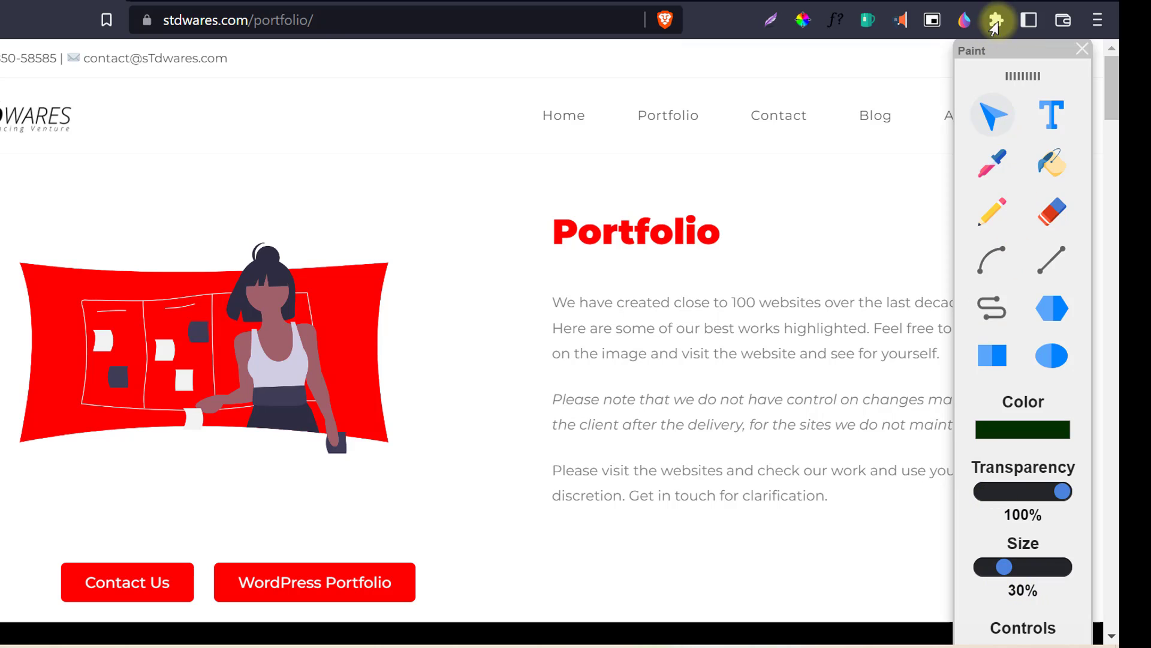
pyautogui.rightClick(963, 20)
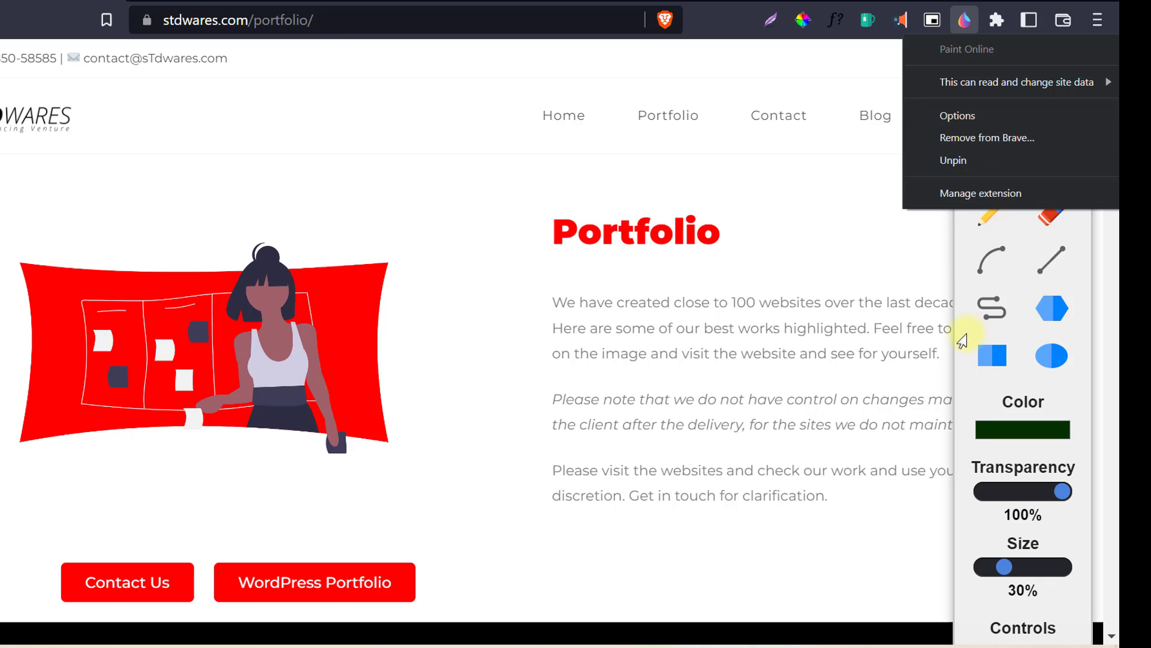
pyautogui.click(953, 337)
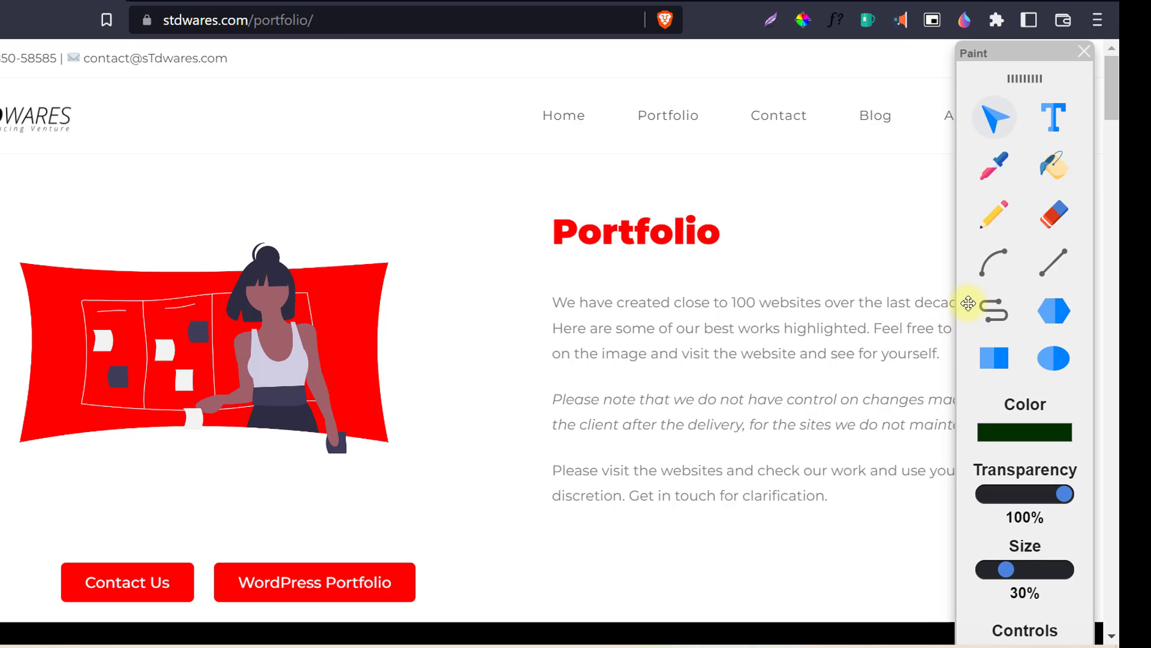
pyautogui.click(1053, 165)
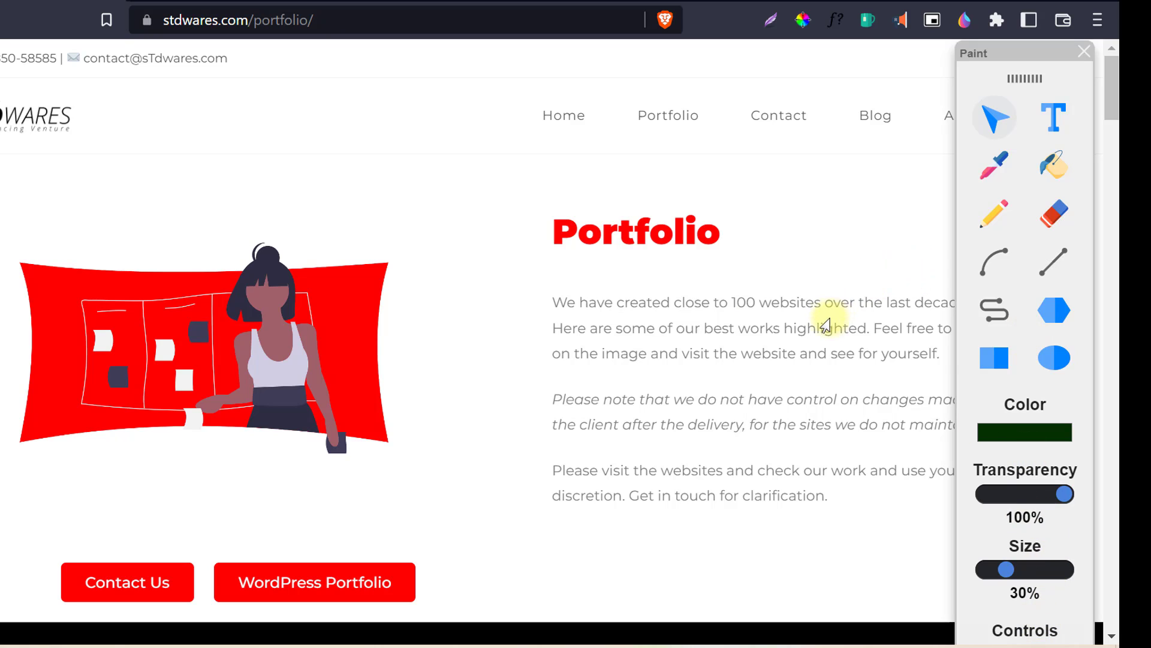
# - Adjust the page zoom down and back up from the Brave menu
pyautogui.click(1097, 20)
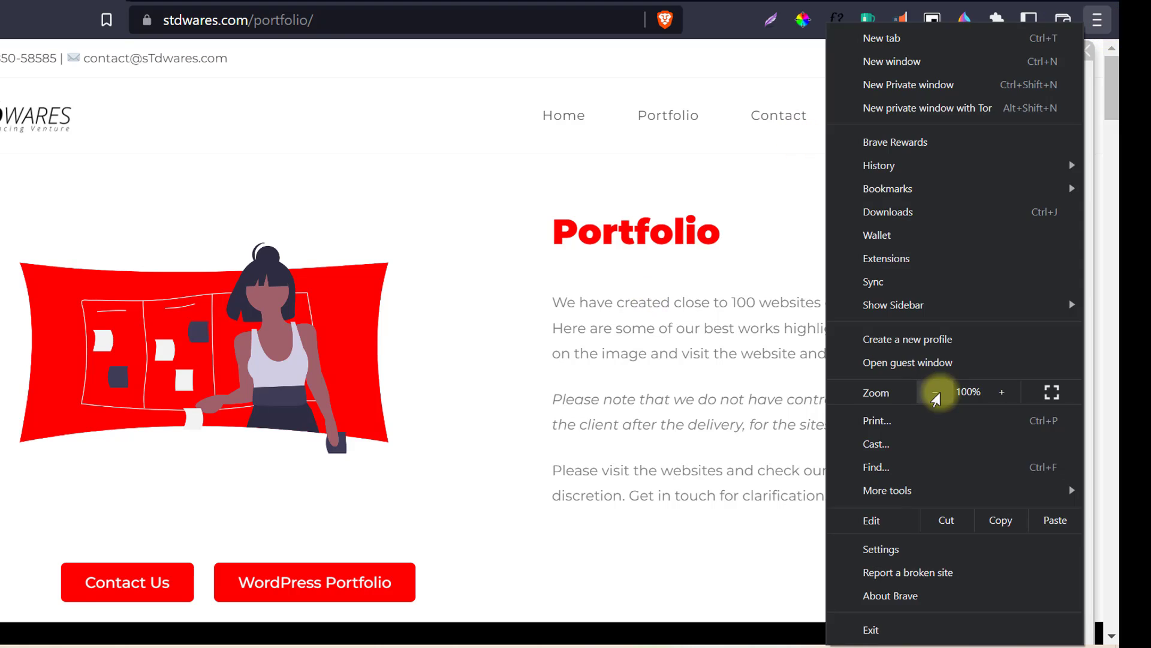
pyautogui.click(935, 394)
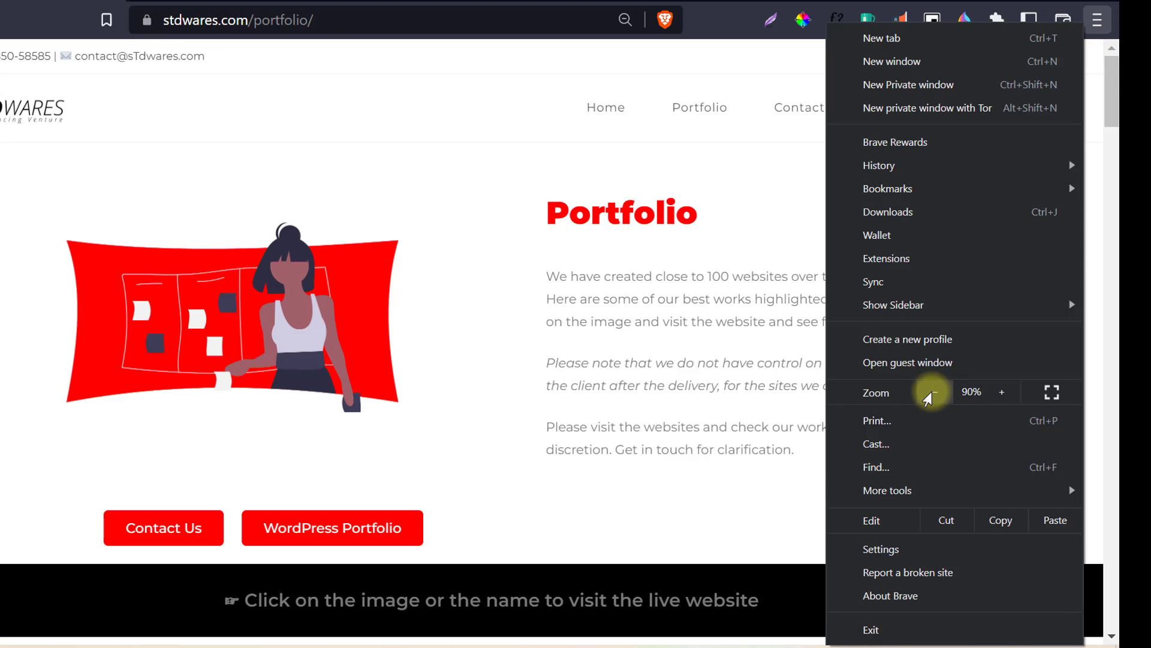
pyautogui.click(929, 397)
# - Close the browser menu, clear all drawings, and go to the stdwares Home page
pyautogui.press('Escape')
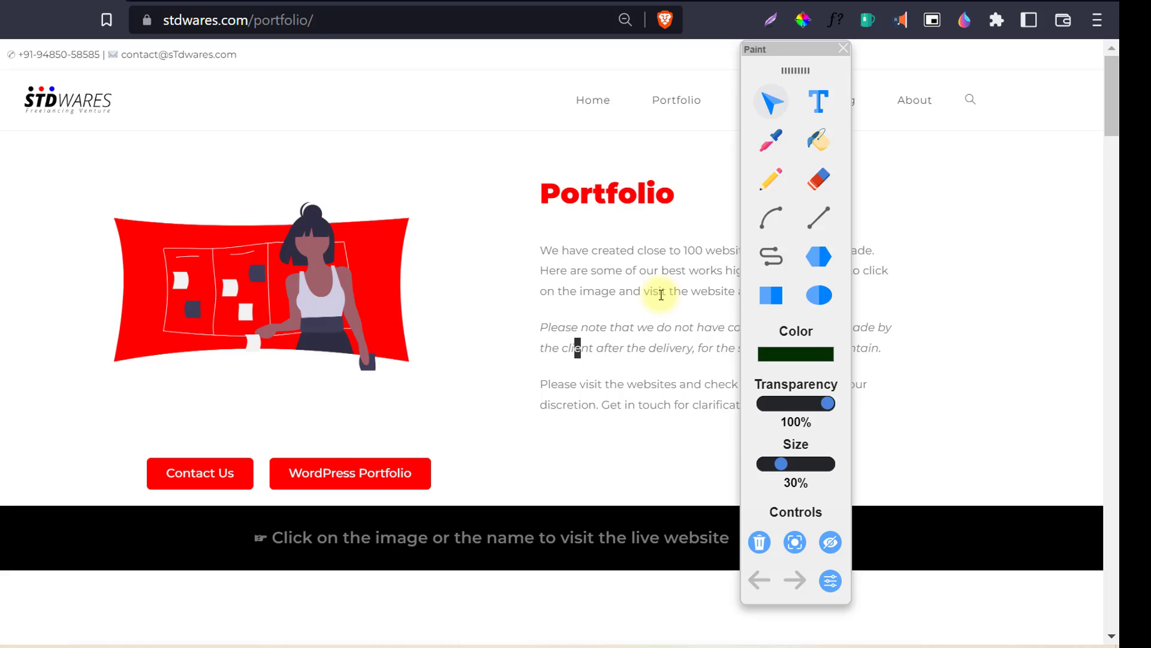
pyautogui.click(760, 541)
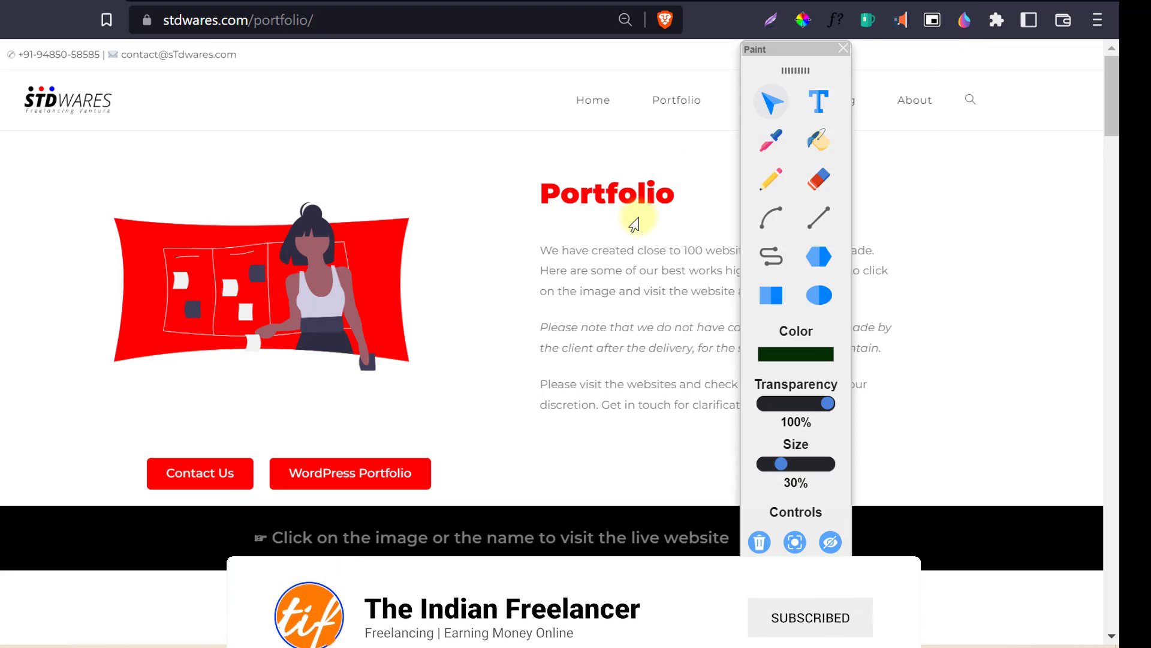
pyautogui.click(593, 100)
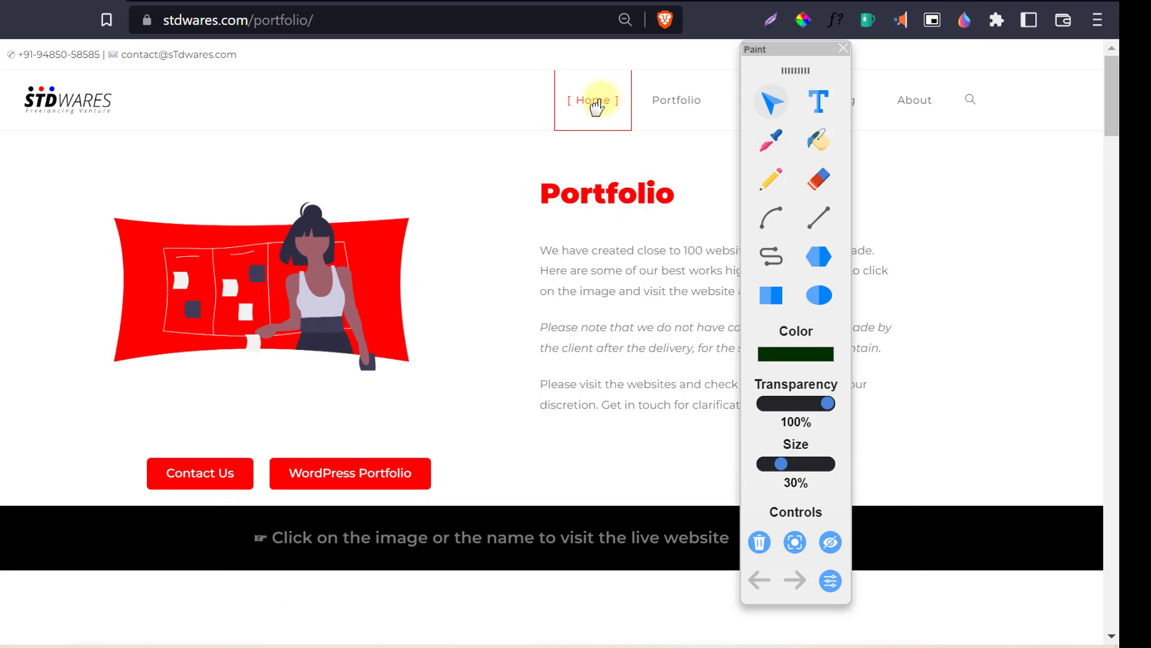